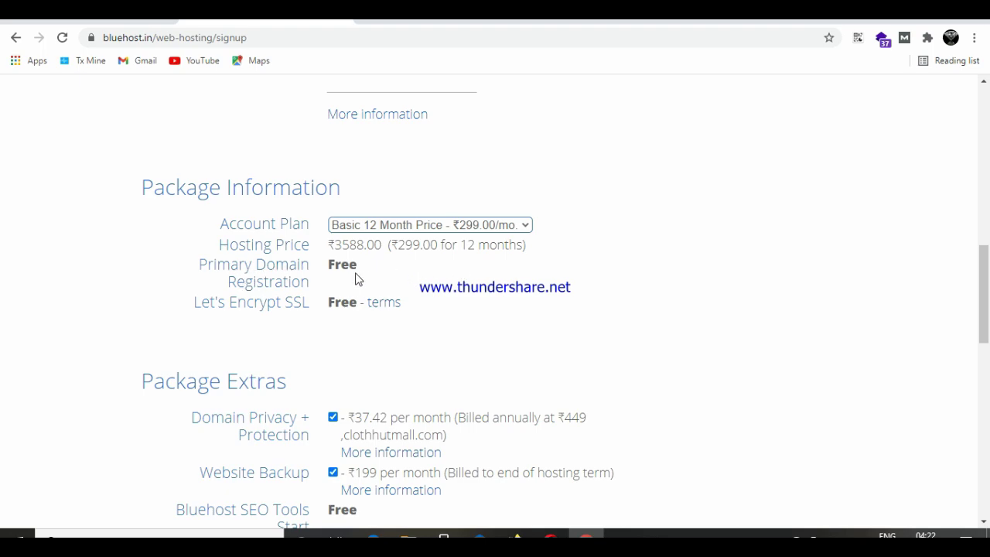
# Step: Review the primary domain registration and Let's Encrypt SSL entries in the signup package information, and dismiss the assistance form
pyautogui.doubleClick(331, 264)
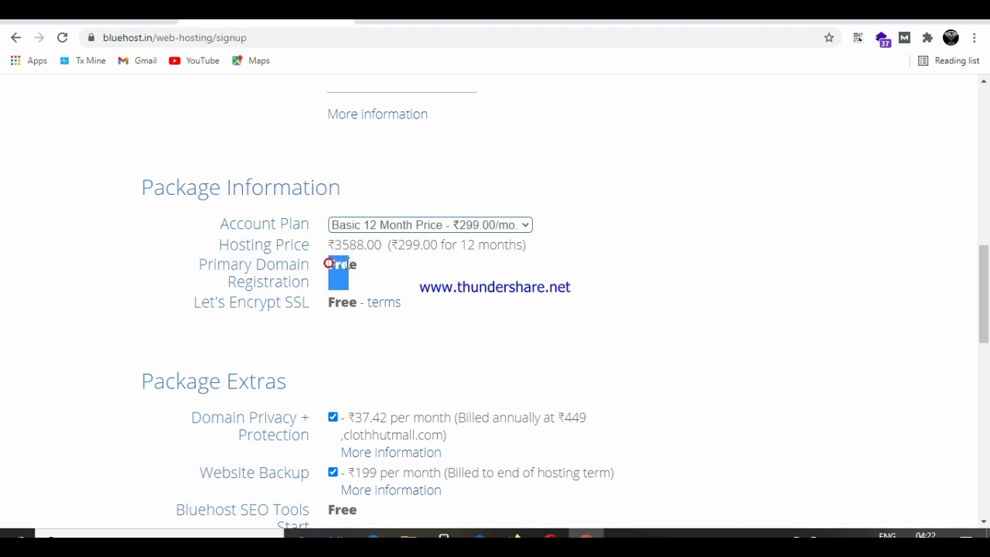
pyautogui.moveTo(325, 307); pyautogui.dragTo(213, 302)
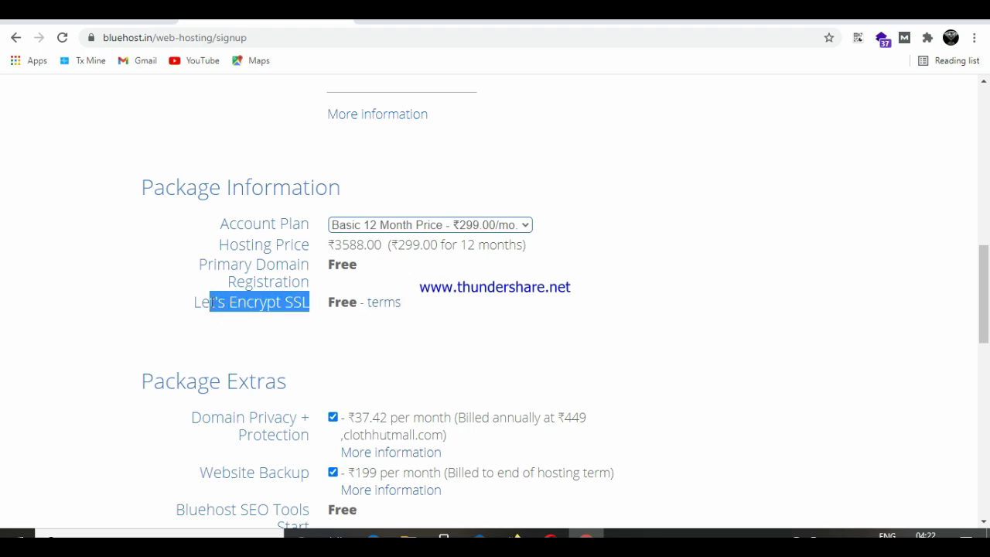
pyautogui.click(192, 188)
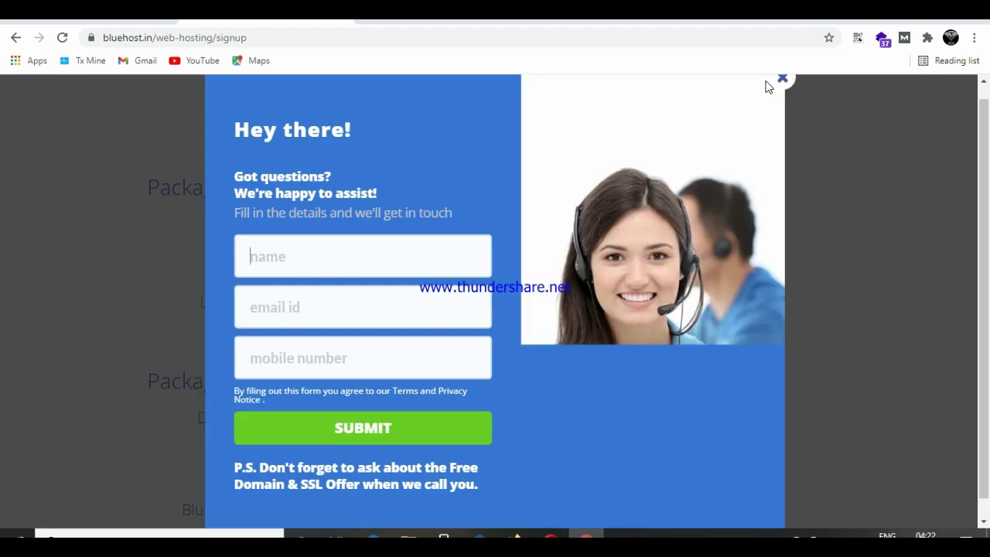
pyautogui.click(780, 82)
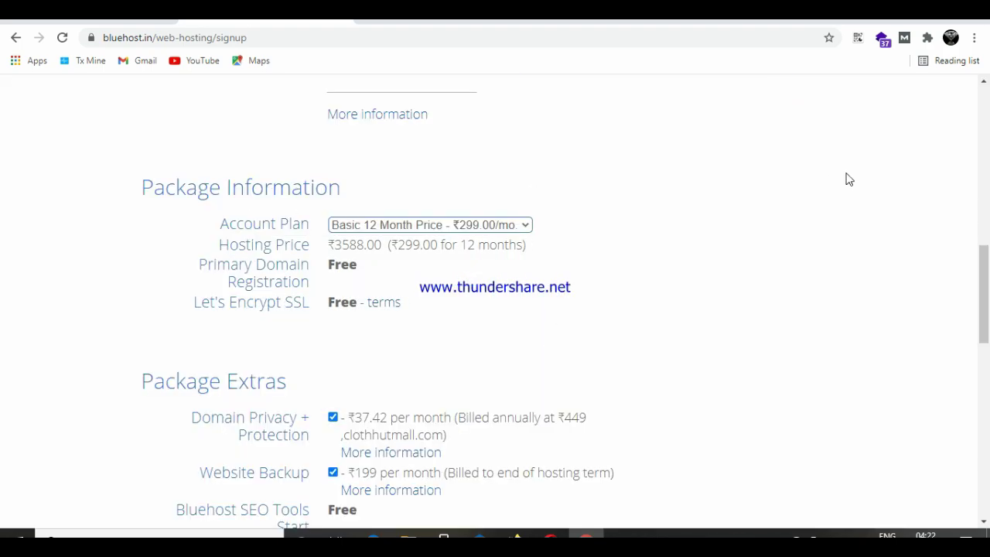
pyautogui.moveTo(988, 269); pyautogui.dragTo(987, 106)
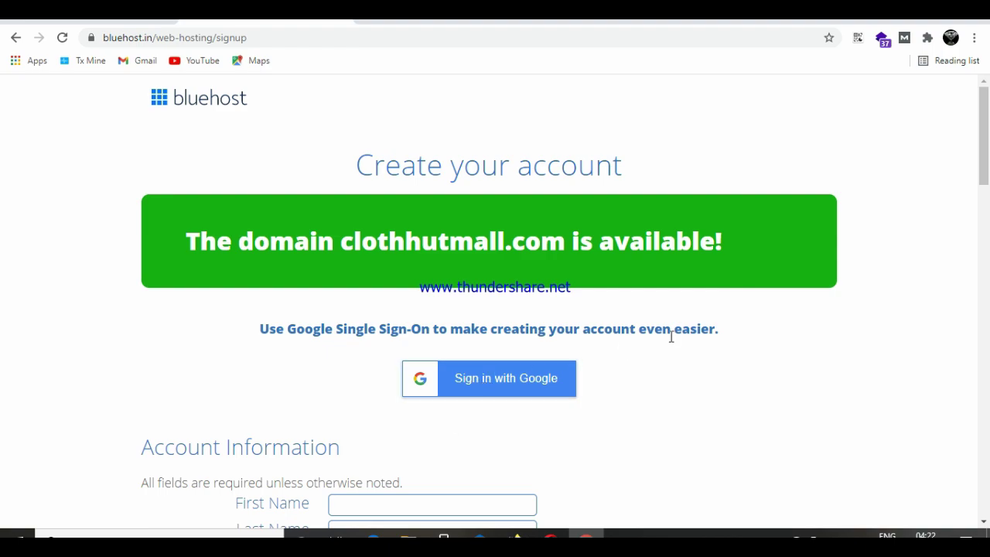
pyautogui.moveTo(985, 130)
pyautogui.mouseDown()
pyautogui.moveTo(988, 246)
pyautogui.moveTo(986, 128)
pyautogui.mouseUp()
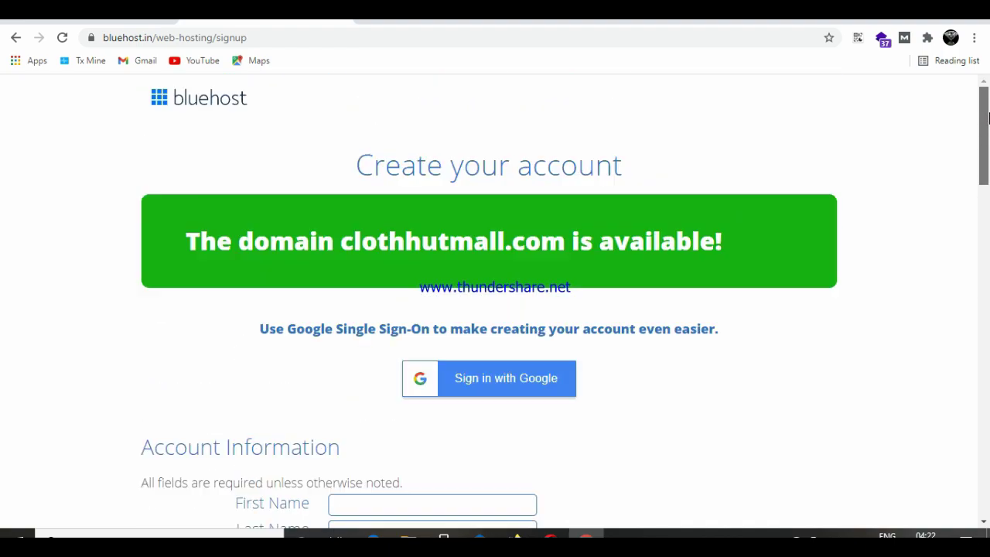
# Step: Return from the signup form to the WordPress hosting page and open the account login page
pyautogui.click(16, 39)
pyautogui.click(16, 39)
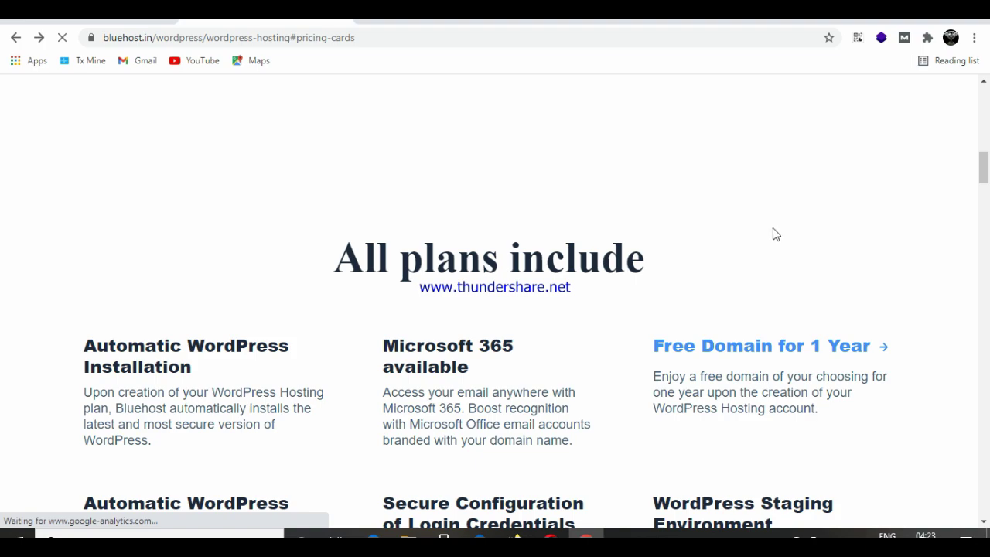
pyautogui.moveTo(987, 160); pyautogui.dragTo(985, 94)
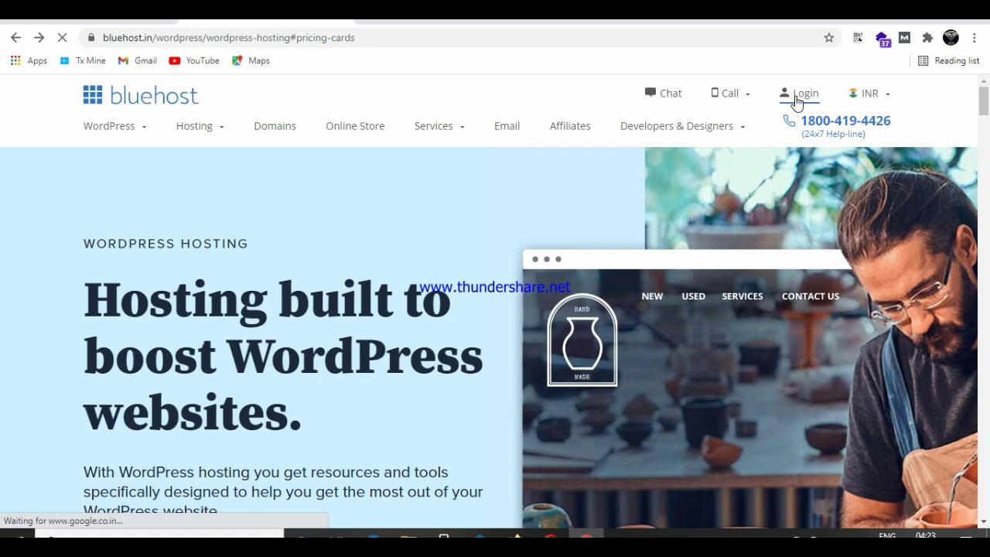
pyautogui.click(801, 94)
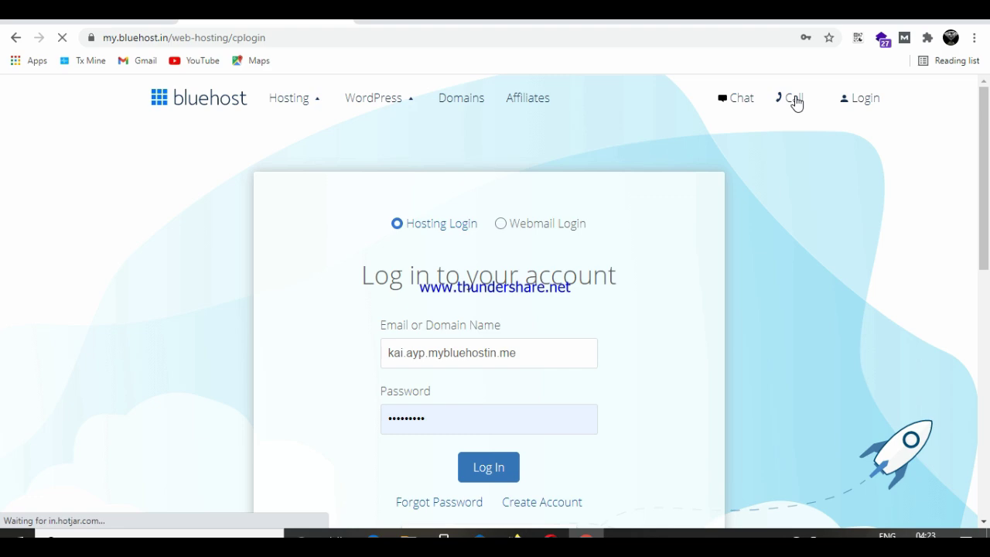
# Step: Log in to the hosting account with the prefilled domain name and password
pyautogui.scroll(-1, 987, 201)
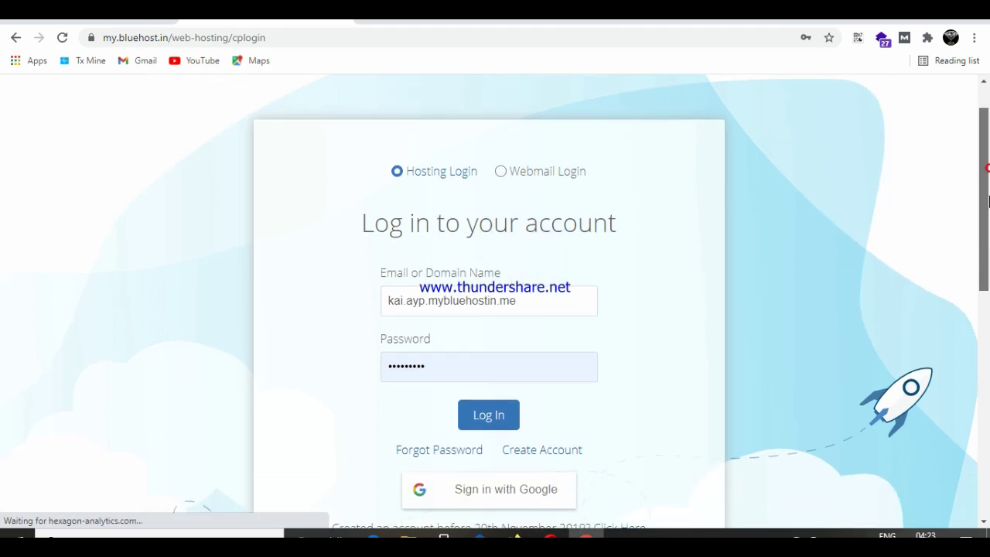
pyautogui.scroll(-1, 988, 201)
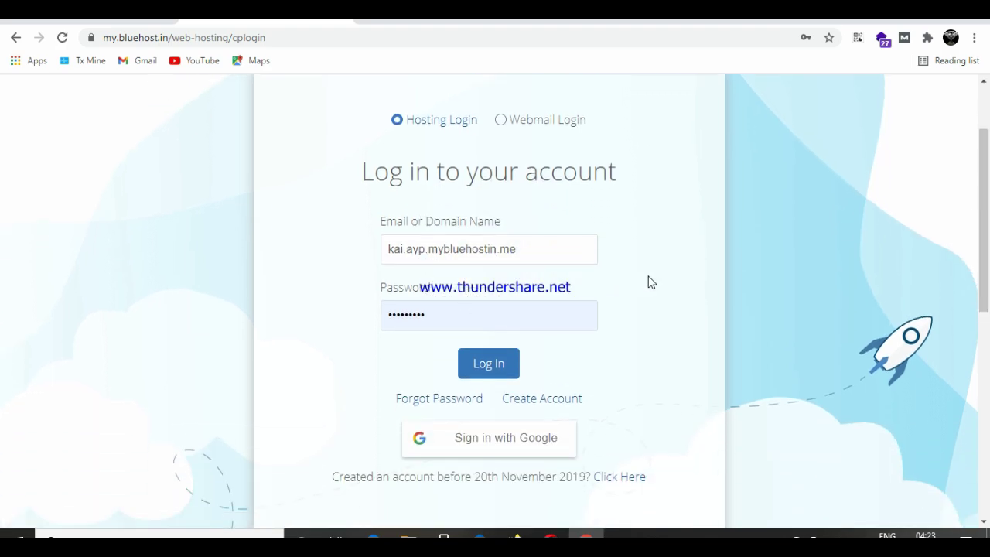
pyautogui.scroll(-1, 988, 207)
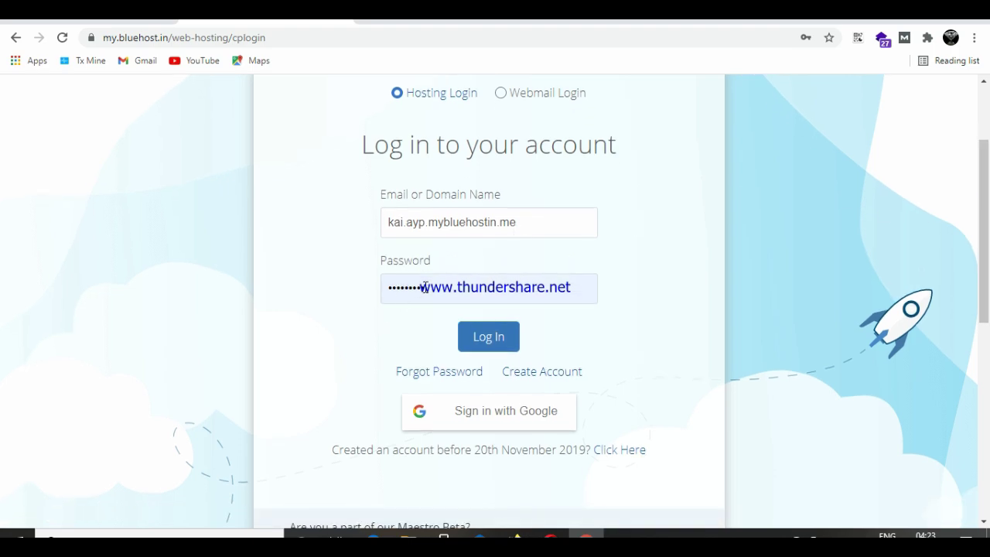
pyautogui.click(489, 343)
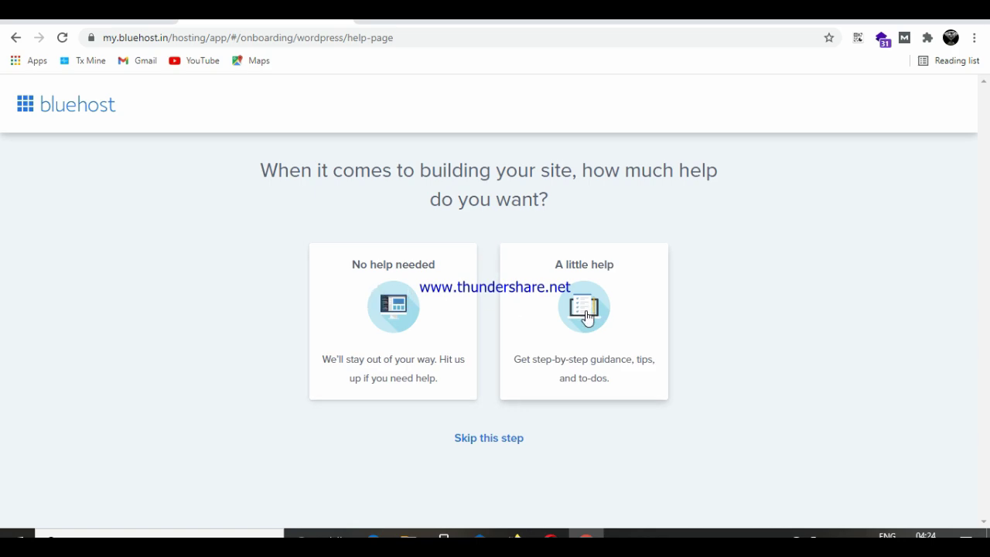
# Step: Answer the onboarding questions with A little help, Online Store and the highest comfort level for creating websites
pyautogui.click(585, 315)
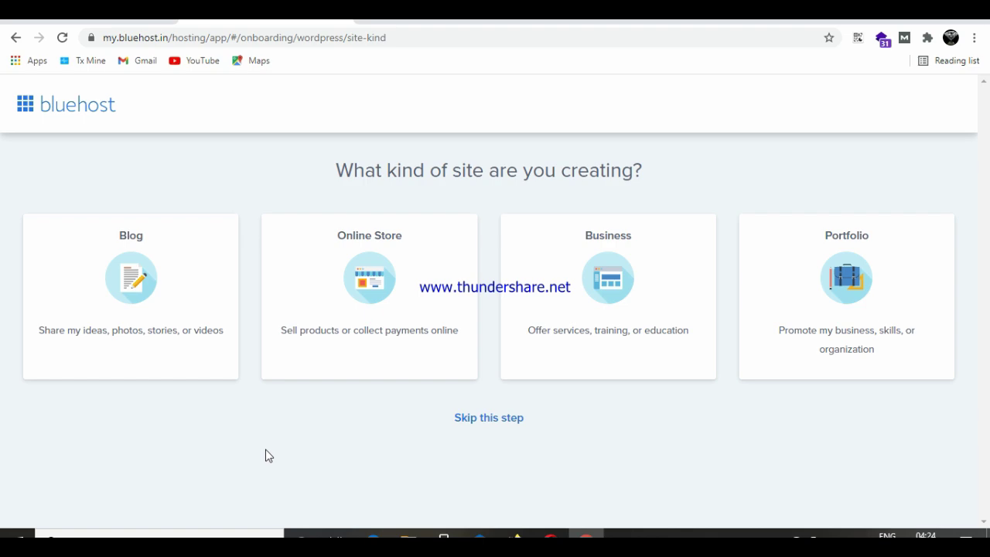
pyautogui.click(381, 310)
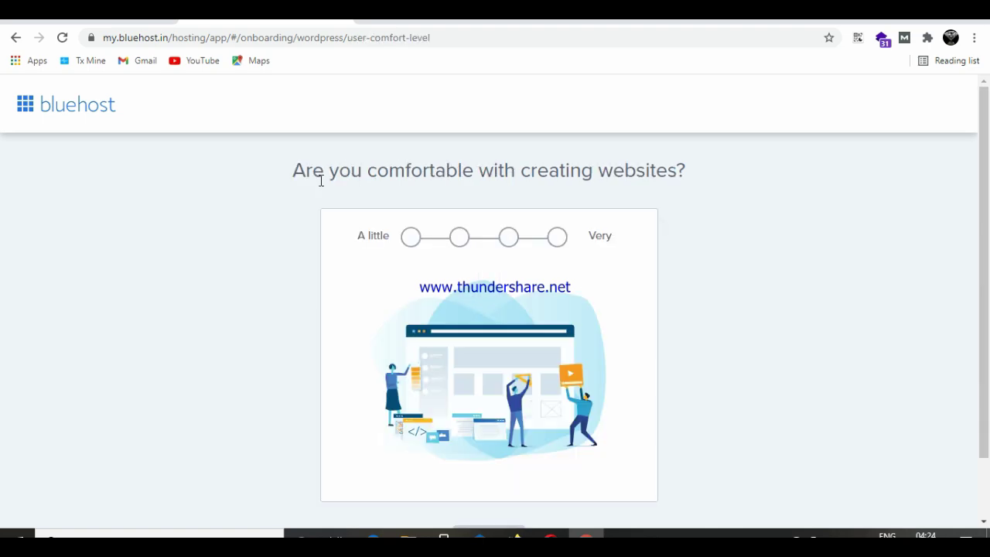
pyautogui.scroll(-2, 988, 182)
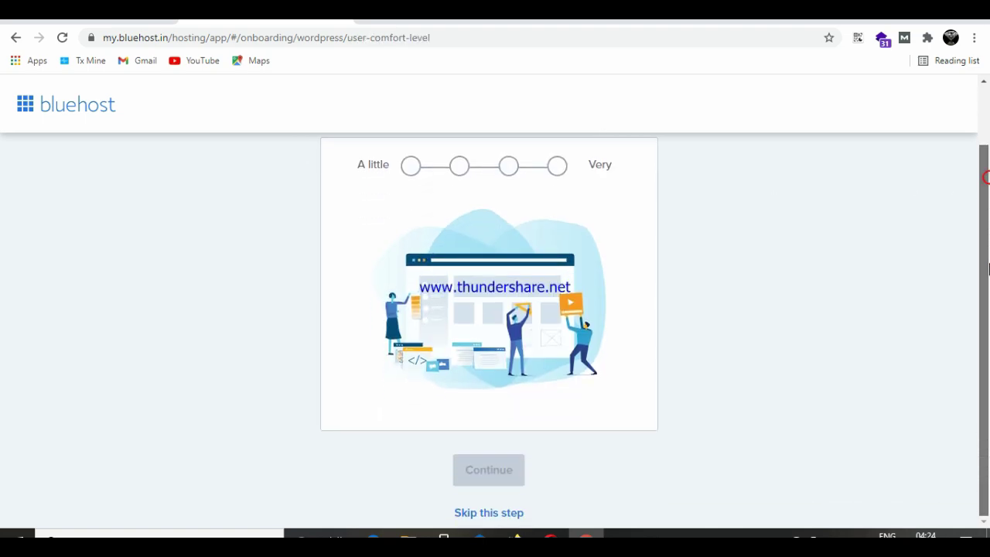
pyautogui.click(558, 171)
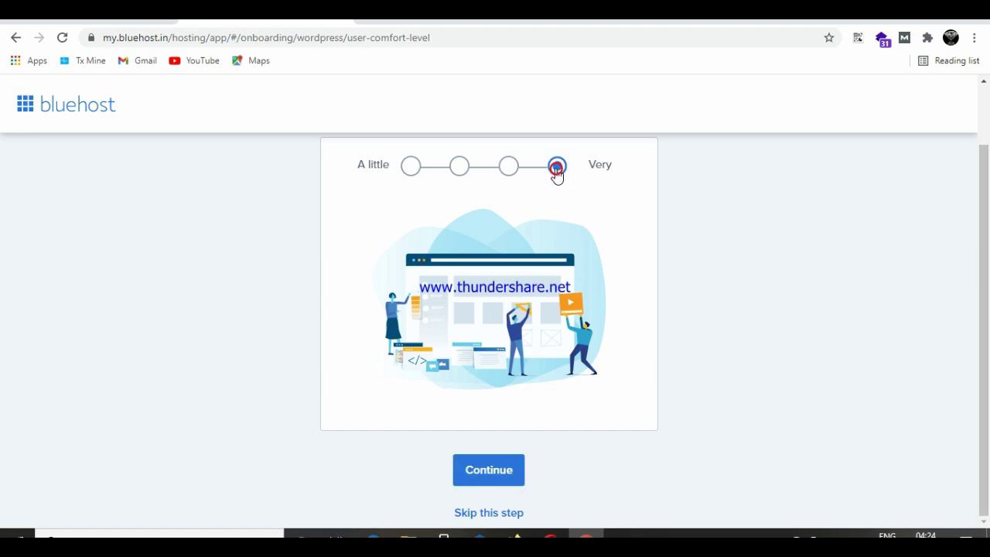
pyautogui.click(482, 473)
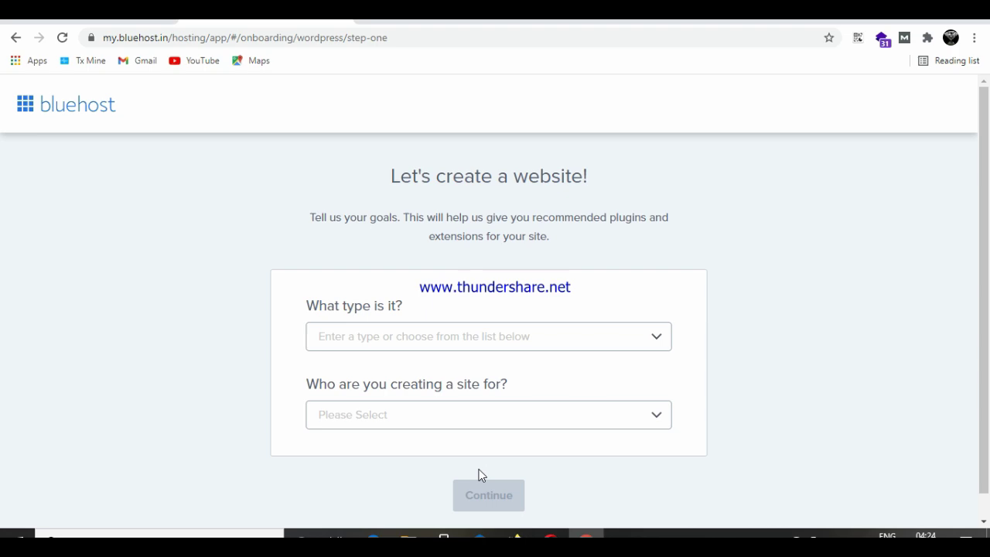
# Step: Set the website type to Ecommerce, specify that the site is for Myself, and continue
pyautogui.click(603, 337)
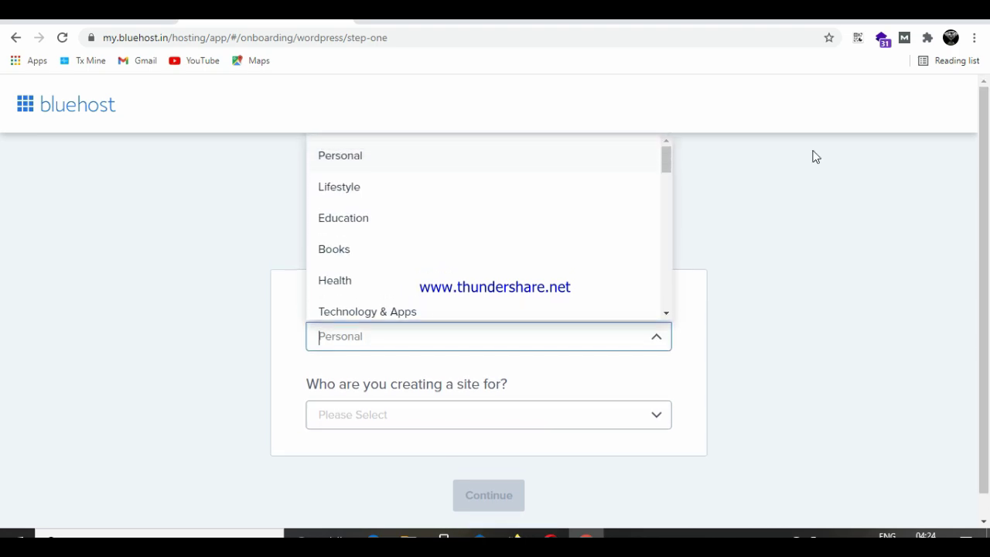
pyautogui.moveTo(667, 162); pyautogui.dragTo(669, 207)
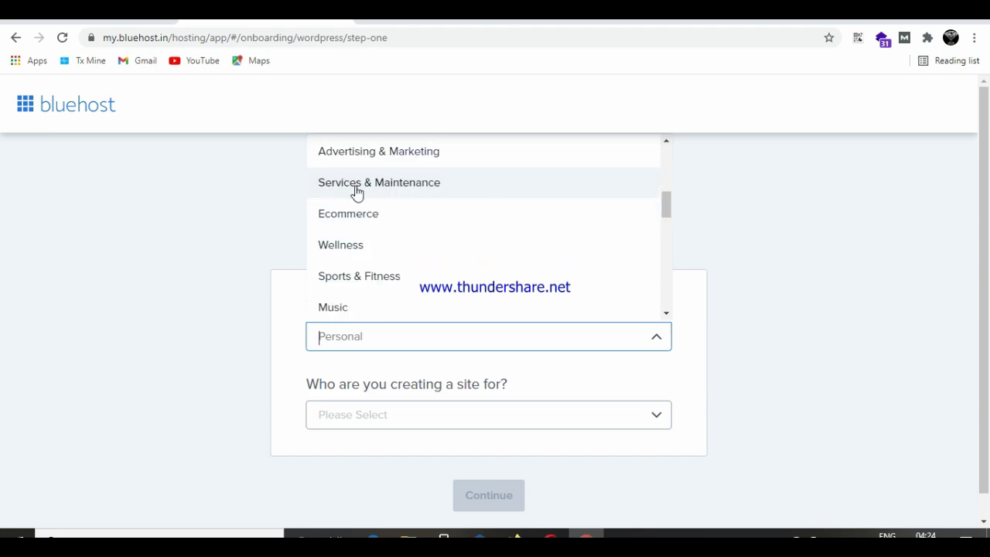
pyautogui.click(339, 217)
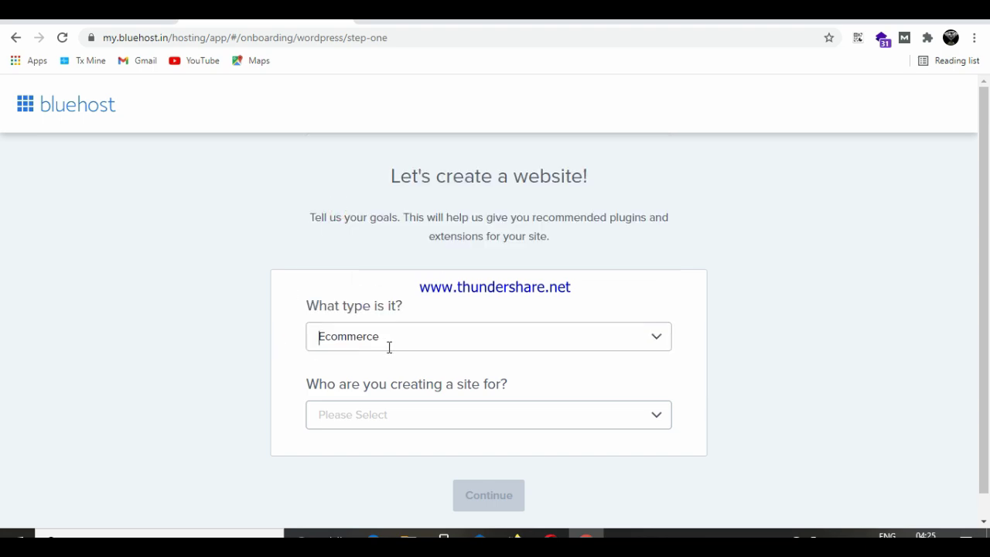
pyautogui.click(381, 423)
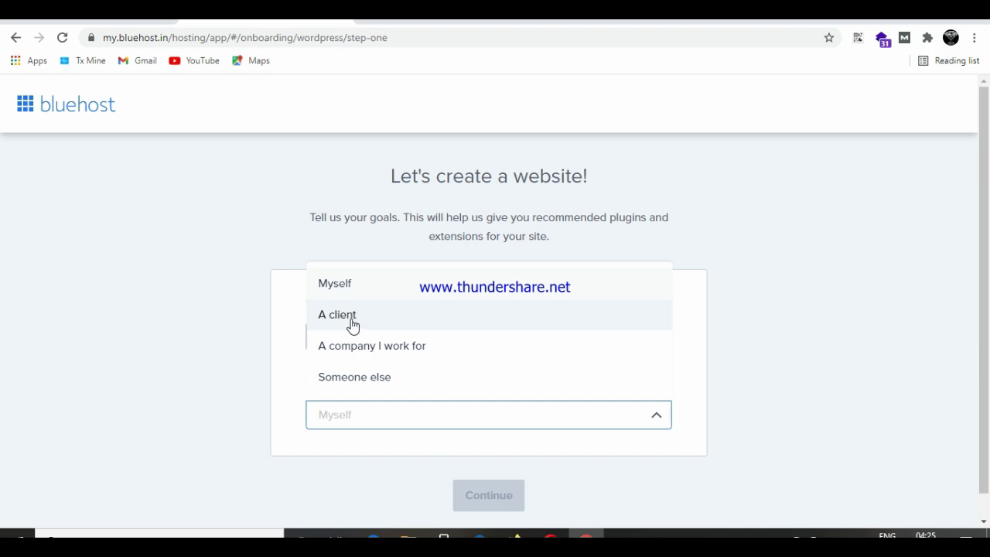
pyautogui.click(386, 292)
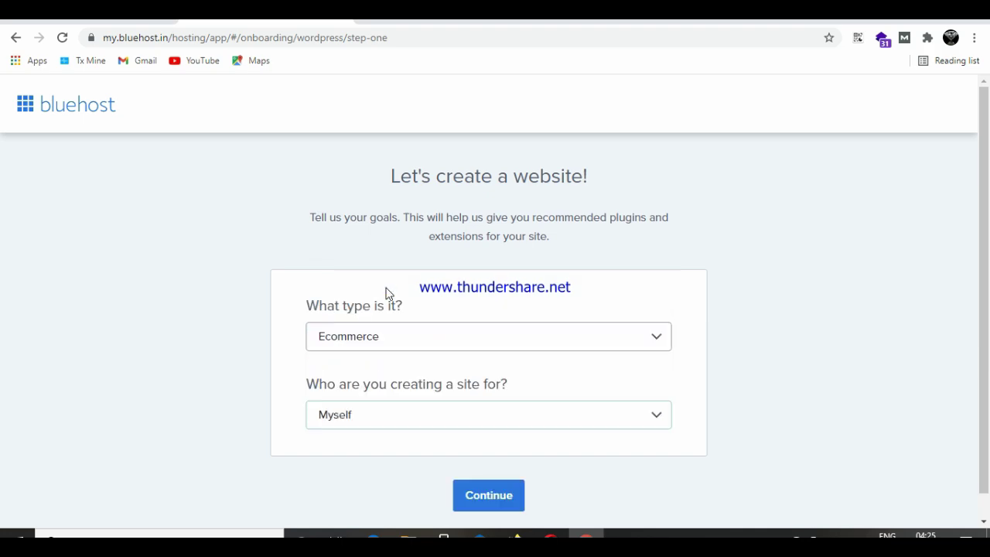
pyautogui.click(494, 499)
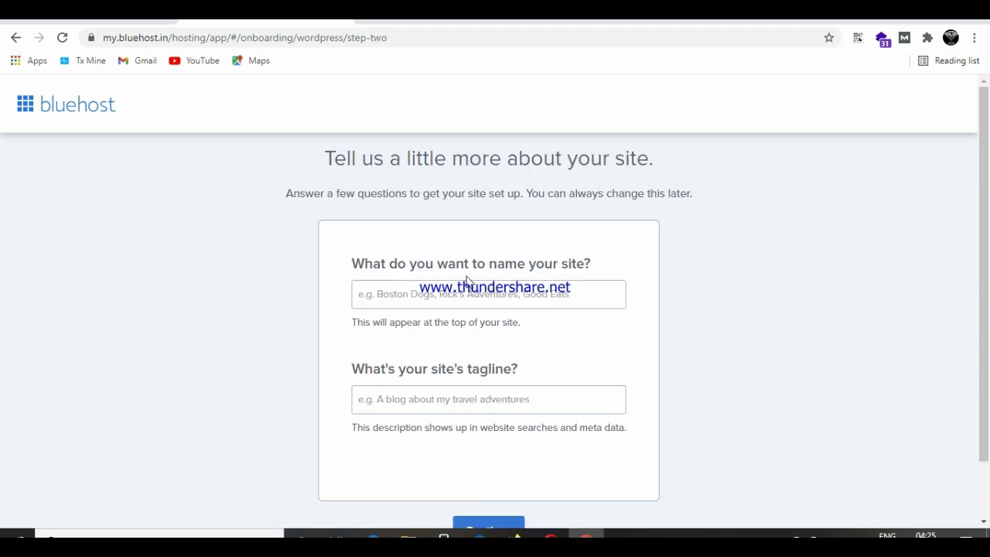
# Step: Name the site ClothHut.in, give it the tagline Best Place For Shopping, and continue
pyautogui.click(500, 299)
pyautogui.write('ClothHut.in')
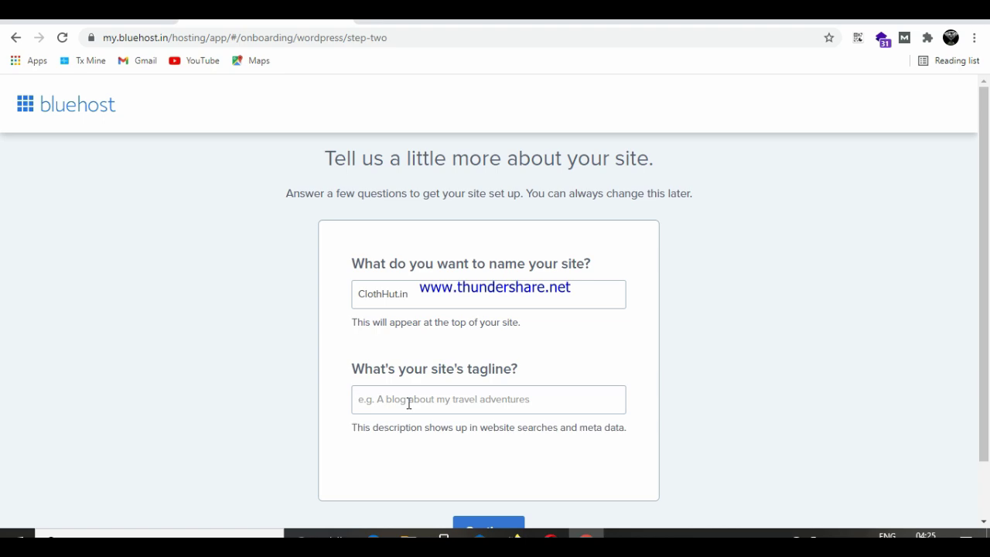
pyautogui.write('Best Place For Shopping')
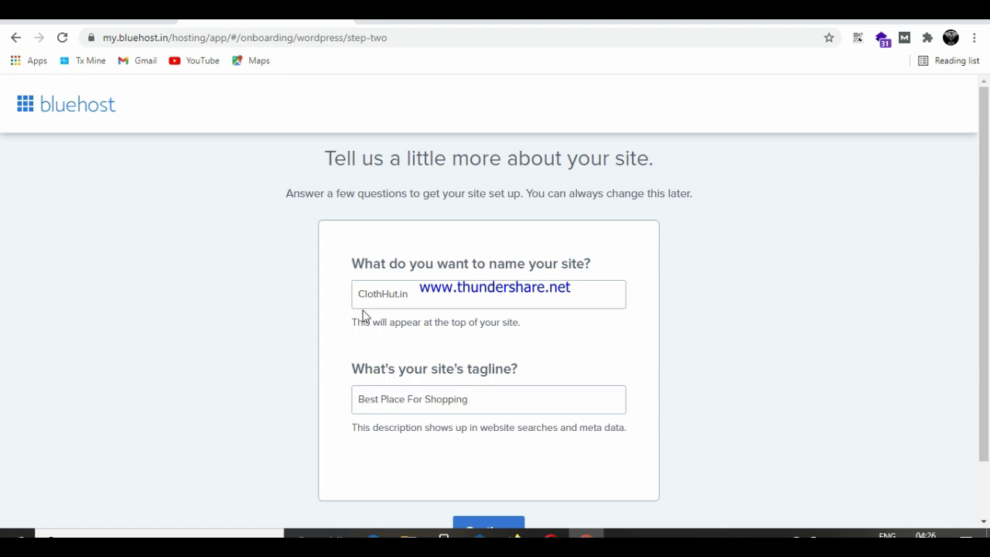
pyautogui.click(483, 526)
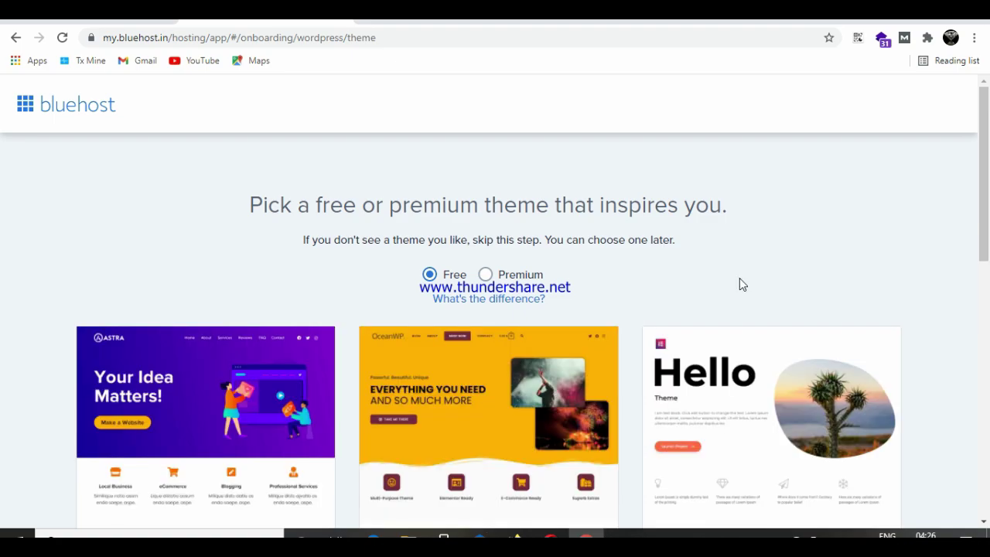
# Step: Choose the free Astra theme for the site
pyautogui.moveTo(984, 161)
pyautogui.mouseDown()
pyautogui.moveTo(988, 416)
pyautogui.moveTo(989, 168)
pyautogui.mouseUp()
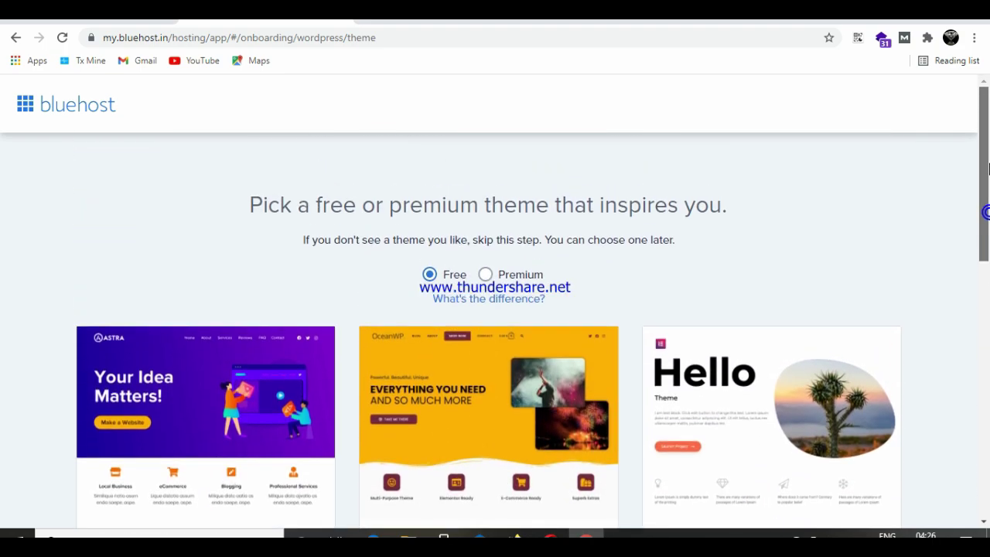
pyautogui.scroll(-2, 944, 269)
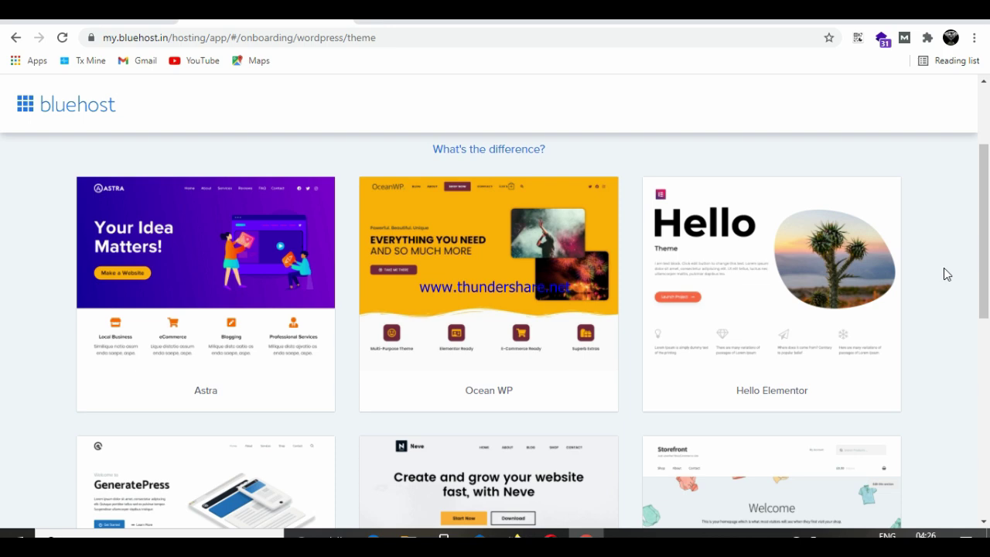
pyautogui.moveTo(175, 311)
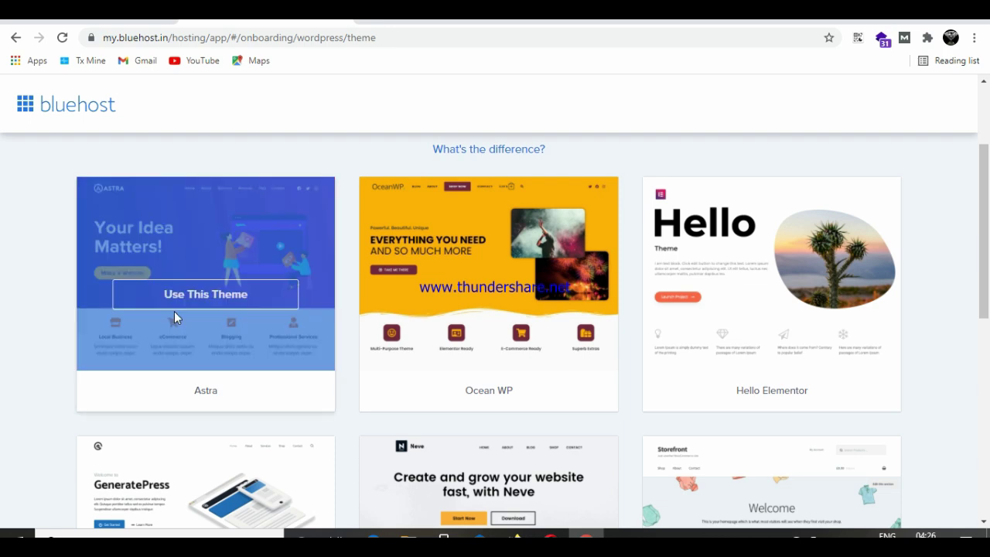
pyautogui.click(211, 295)
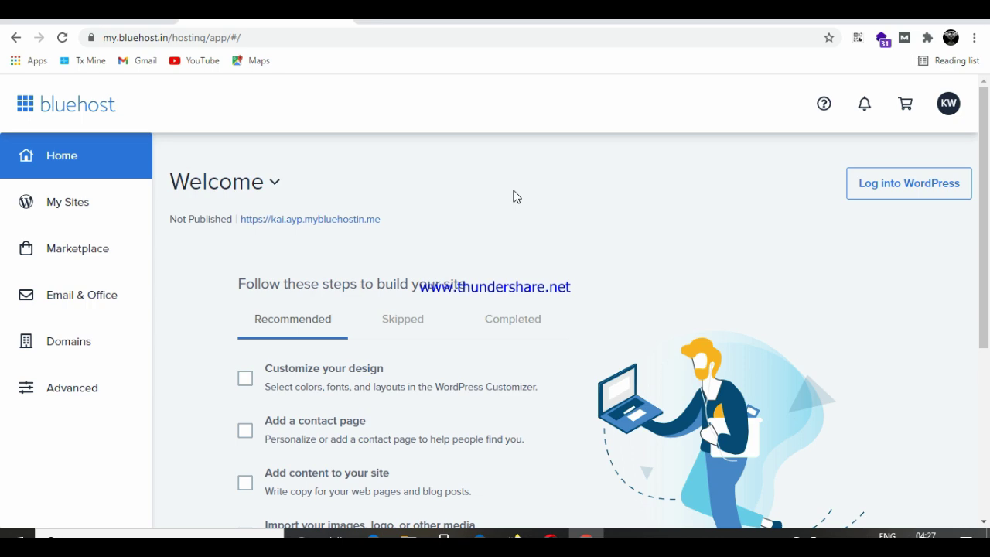
# Step: Look through the account options, the list of sites and the Marketplace offerings in the hosting dashboard
pyautogui.click(945, 115)
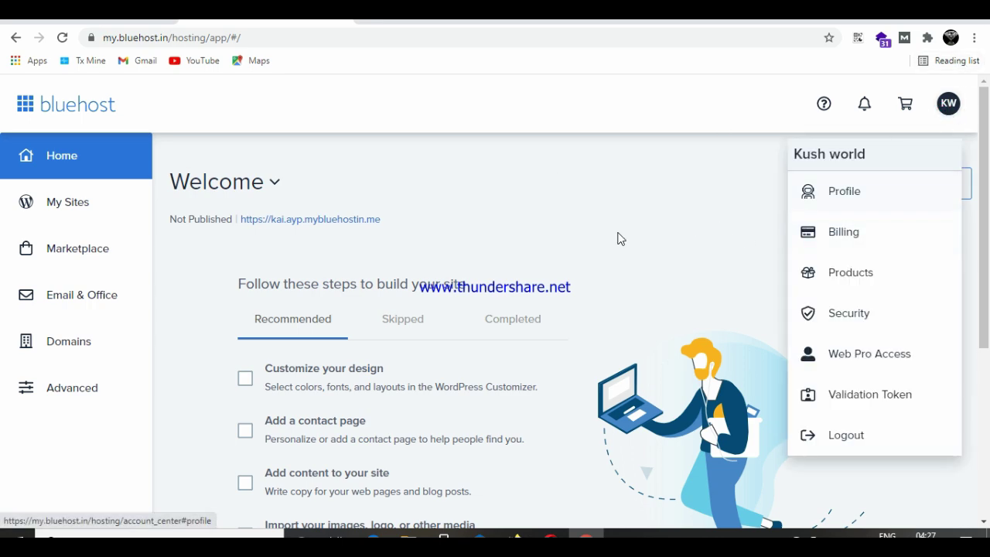
pyautogui.click(54, 200)
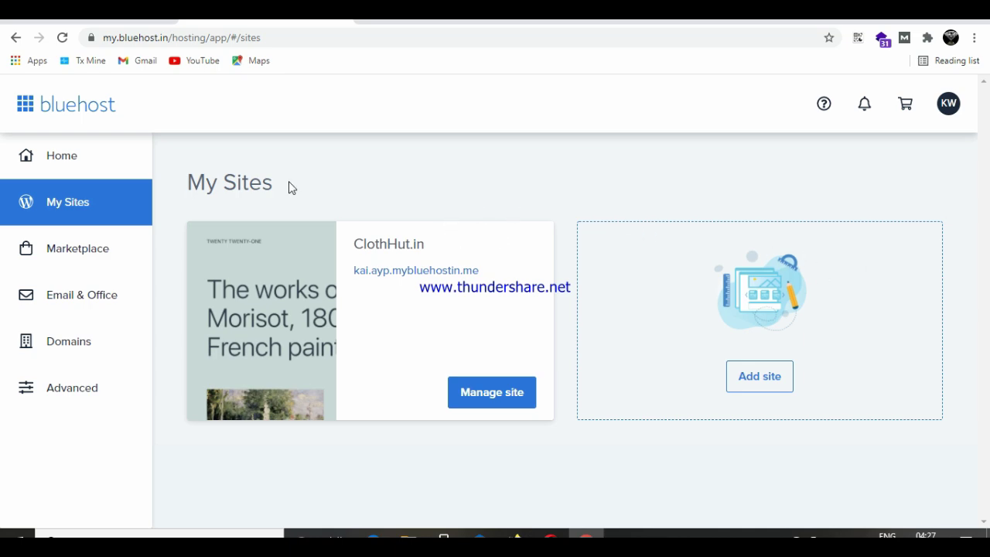
pyautogui.click(68, 246)
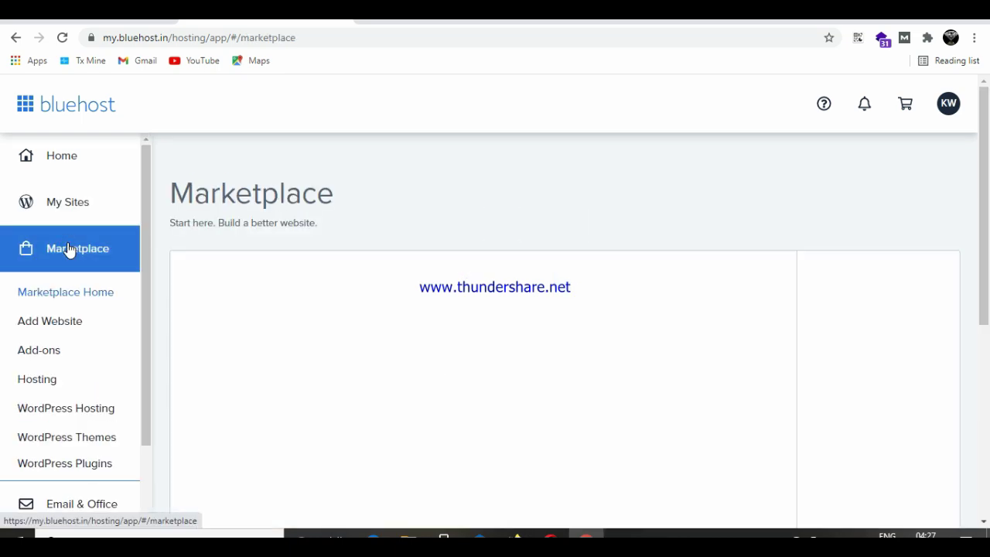
pyautogui.scroll(-10, 988, 300)
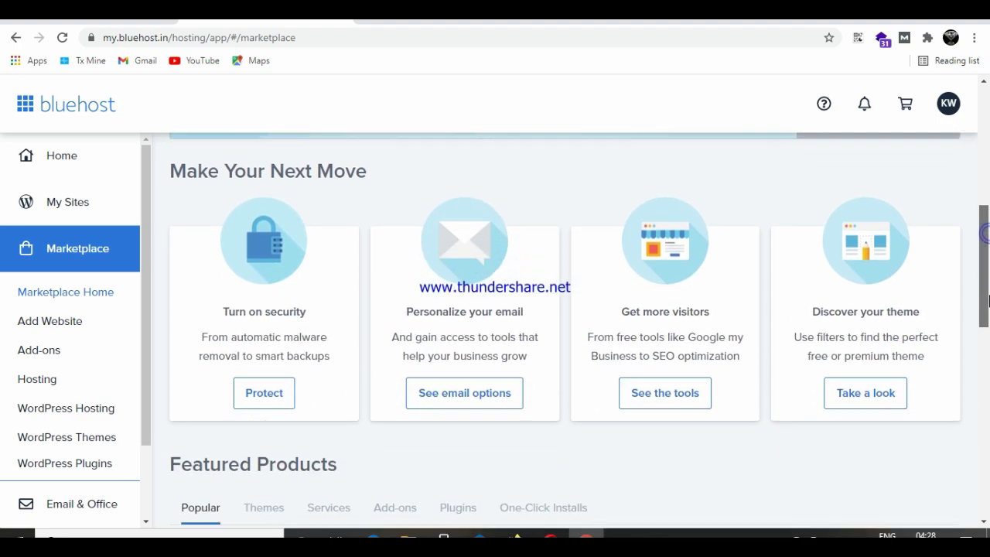
# Step: Leave the Marketplace and bring up the site-building checklist on the hosting dashboard's home page
pyautogui.moveTo(987, 300); pyautogui.dragTo(985, 186)
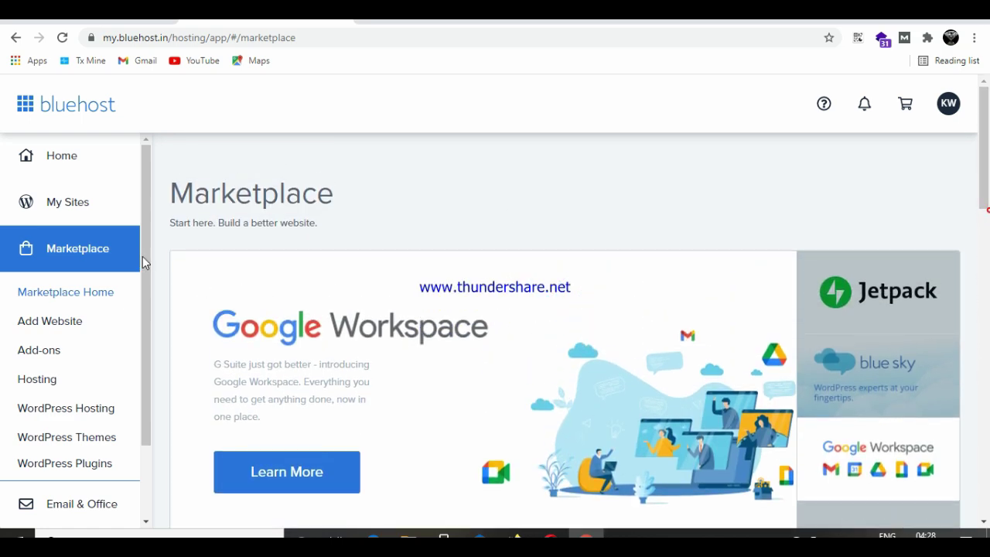
pyautogui.click(120, 250)
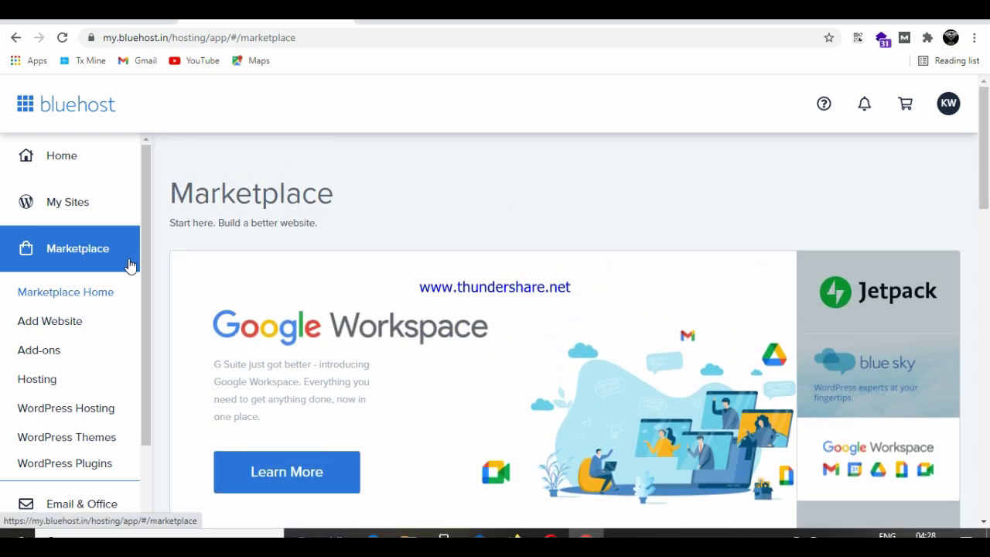
pyautogui.moveTo(146, 270); pyautogui.dragTo(72, 184)
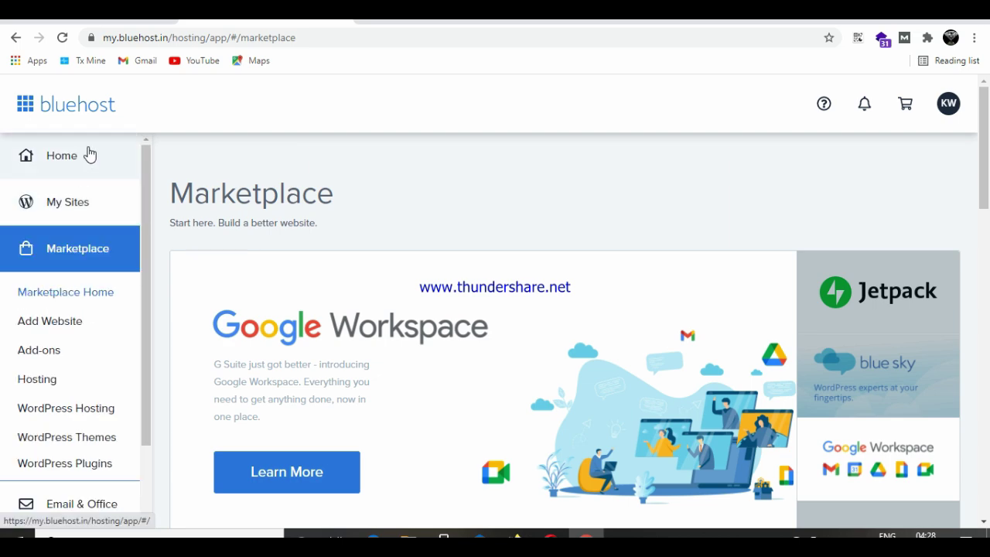
pyautogui.click(88, 155)
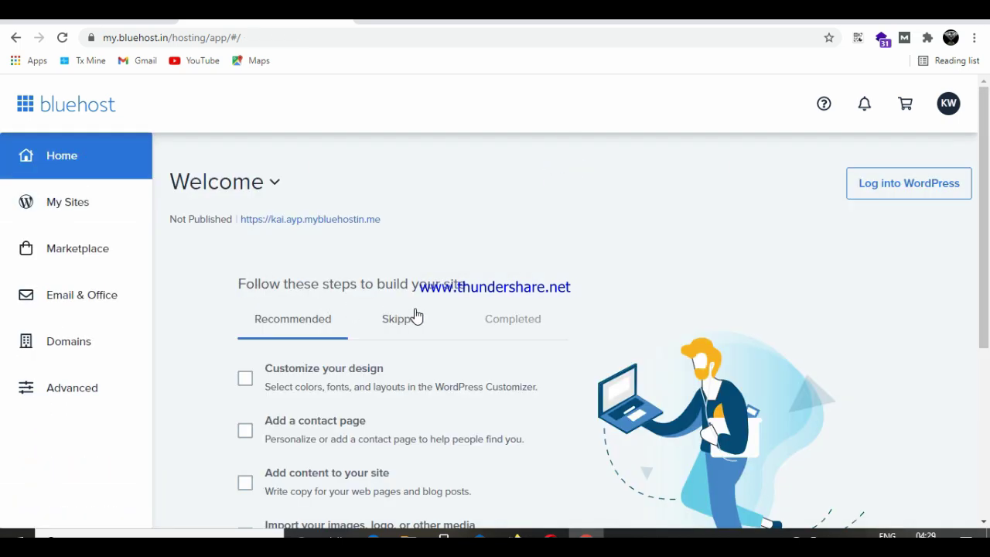
pyautogui.moveTo(985, 265); pyautogui.dragTo(985, 331)
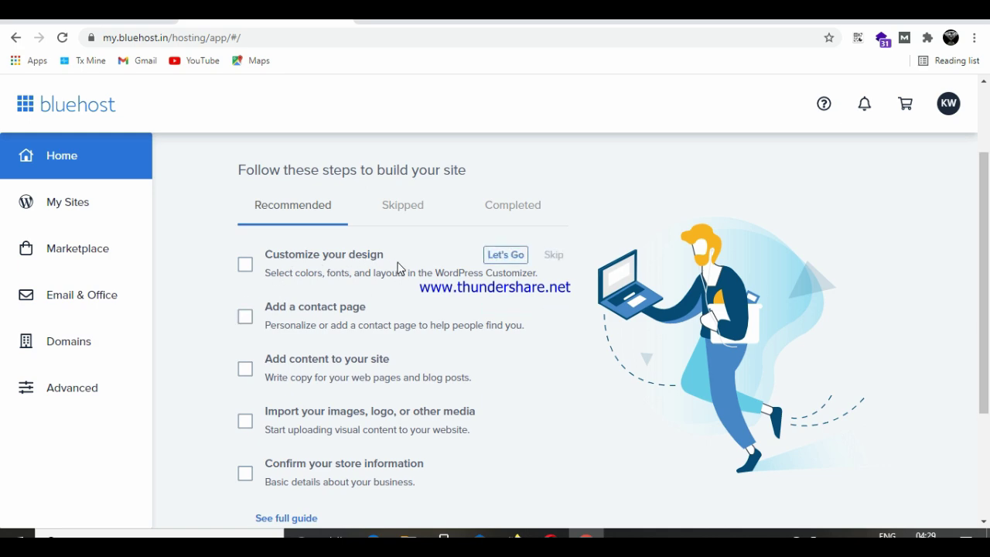
# Step: Take up the Customize your design and Import your images, logo, or other media tasks in the site-building checklist
pyautogui.click(243, 265)
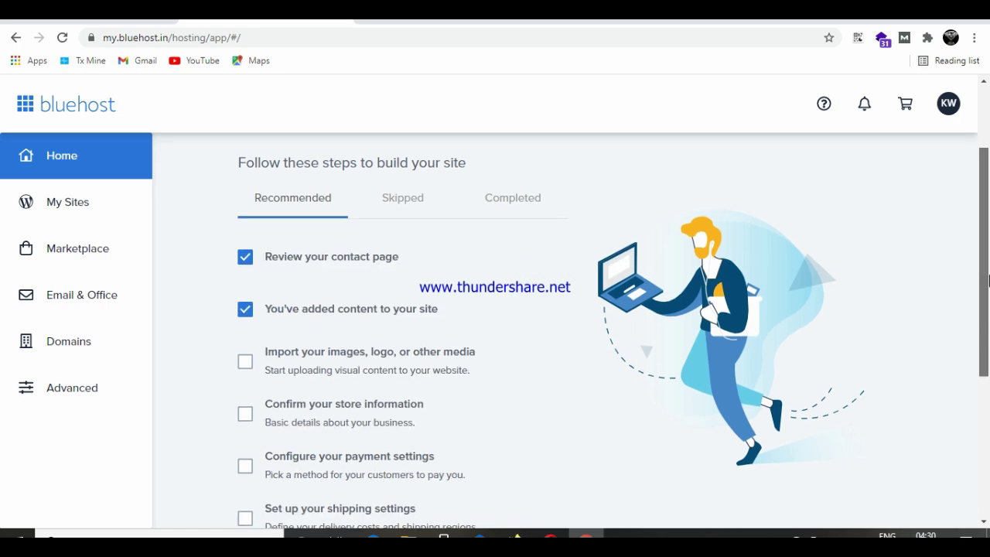
pyautogui.scroll(-1, 989, 275)
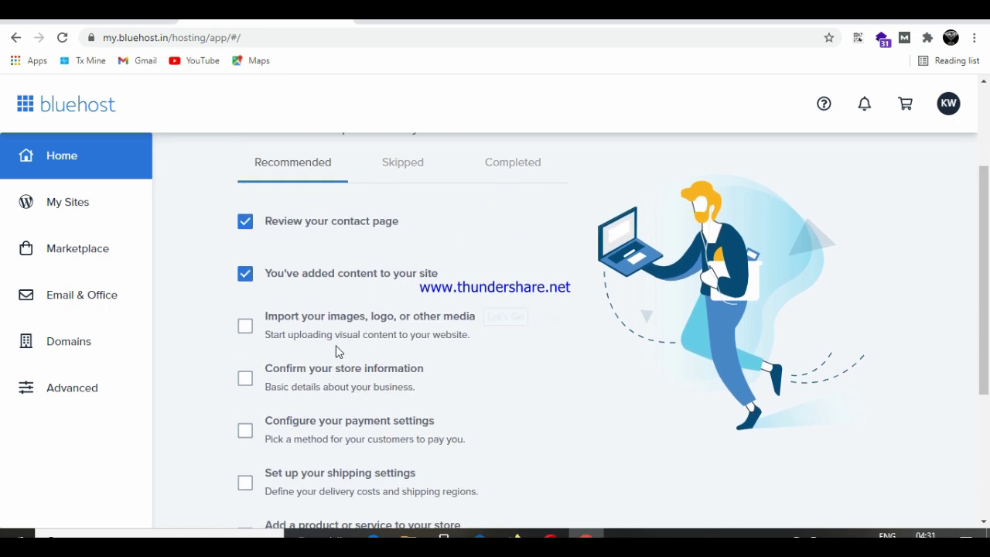
pyautogui.click(246, 331)
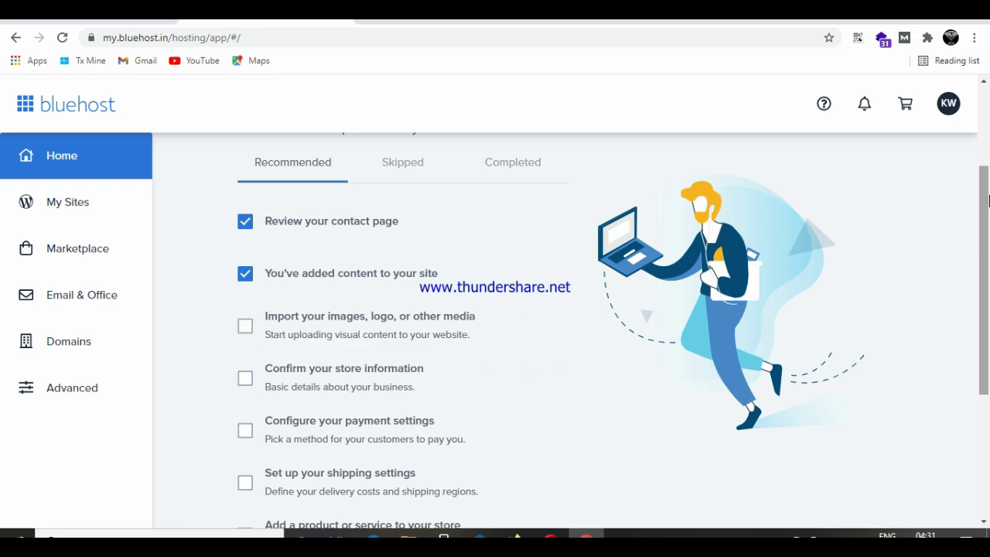
# Step: Configure the payment settings with India as the store country, enable Razorpay, check payments and bank transfer payments, and continue
pyautogui.moveTo(987, 199); pyautogui.dragTo(987, 234)
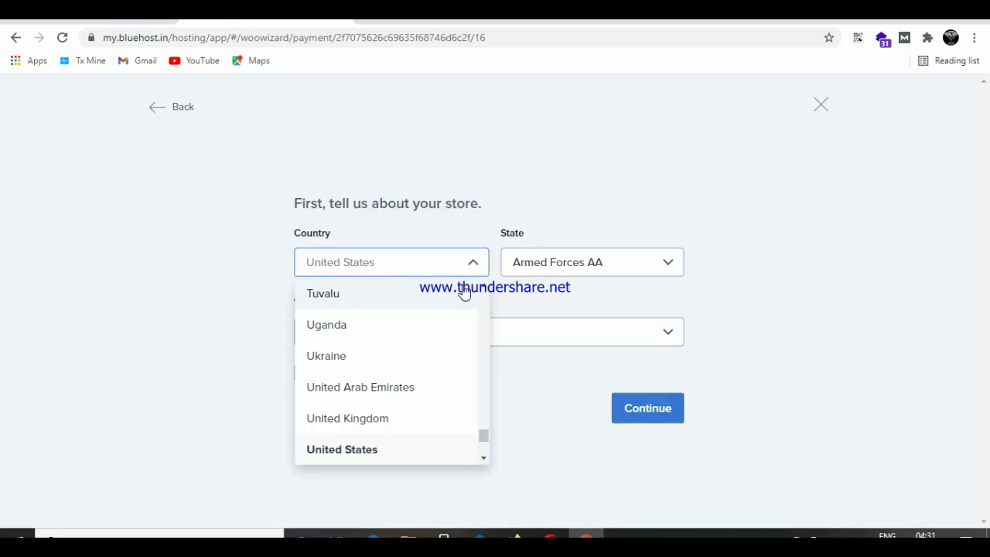
pyautogui.moveTo(486, 438); pyautogui.dragTo(484, 418)
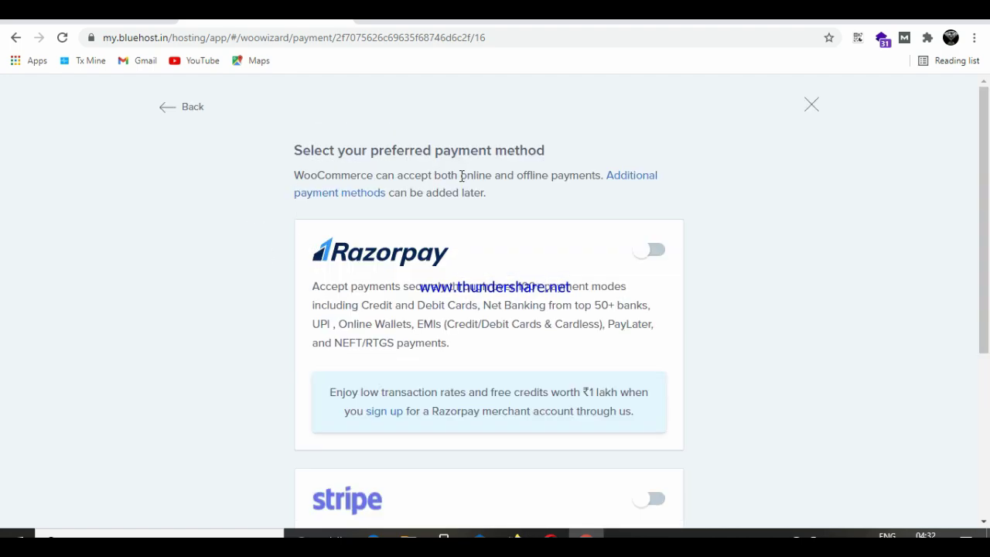
pyautogui.click(656, 250)
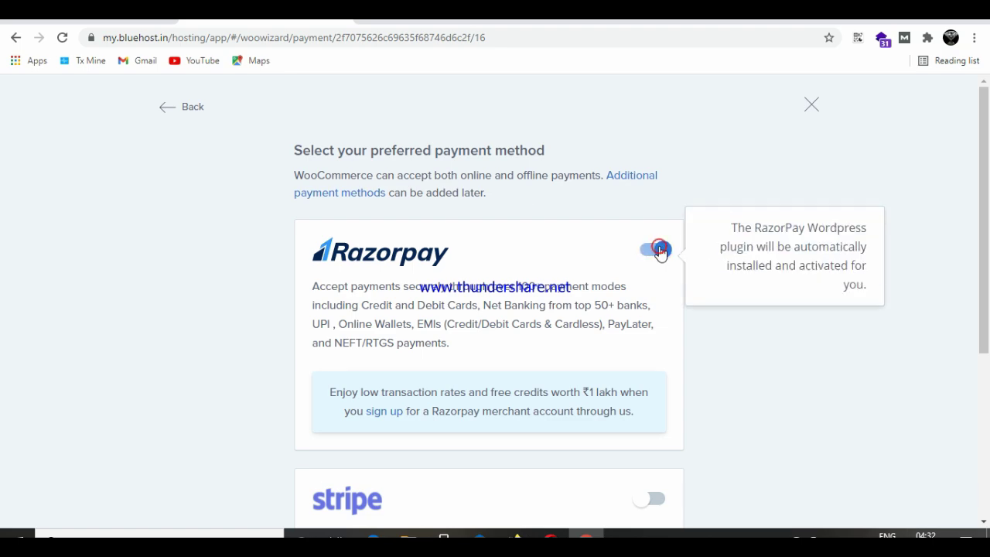
pyautogui.scroll(-2, 988, 246)
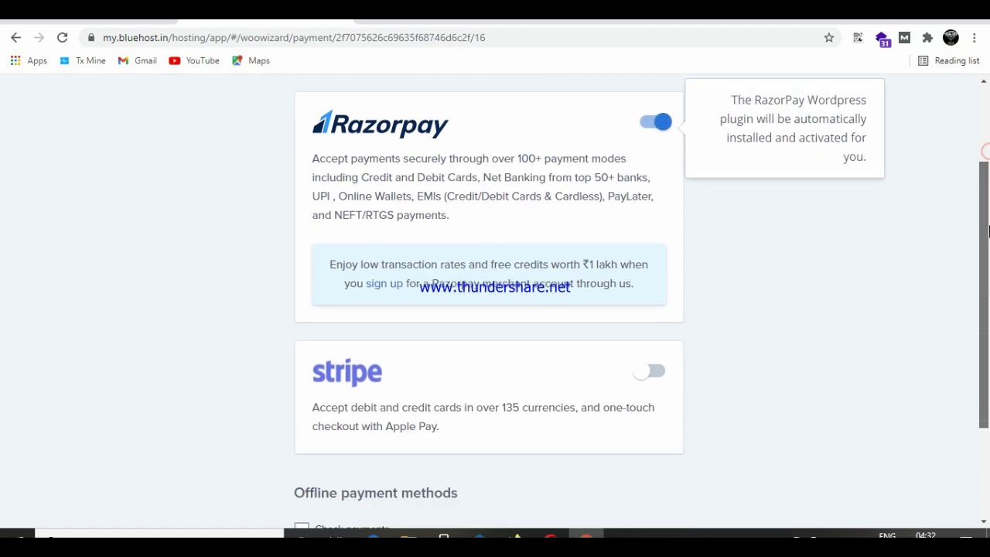
pyautogui.scroll(-2, 988, 246)
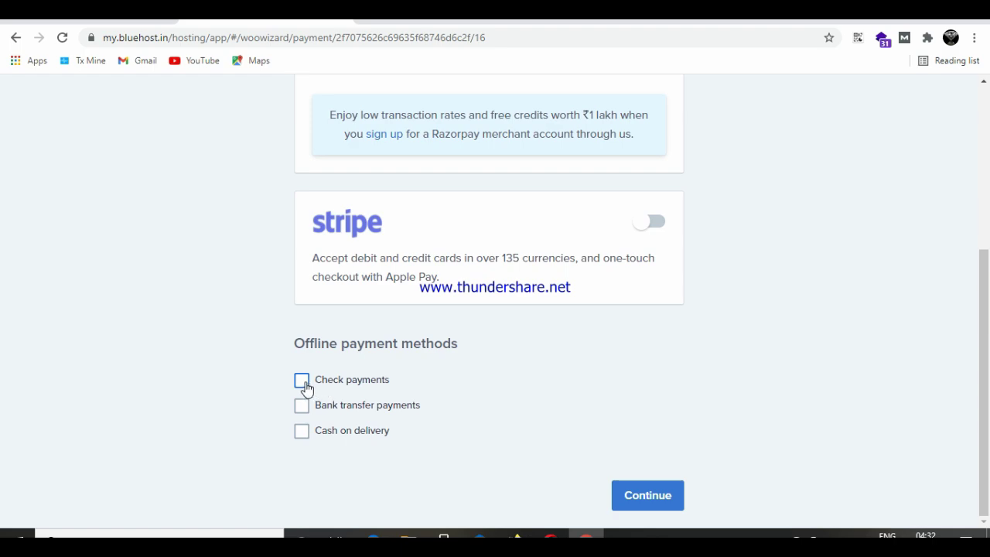
pyautogui.click(303, 382)
pyautogui.click(304, 410)
pyautogui.click(644, 497)
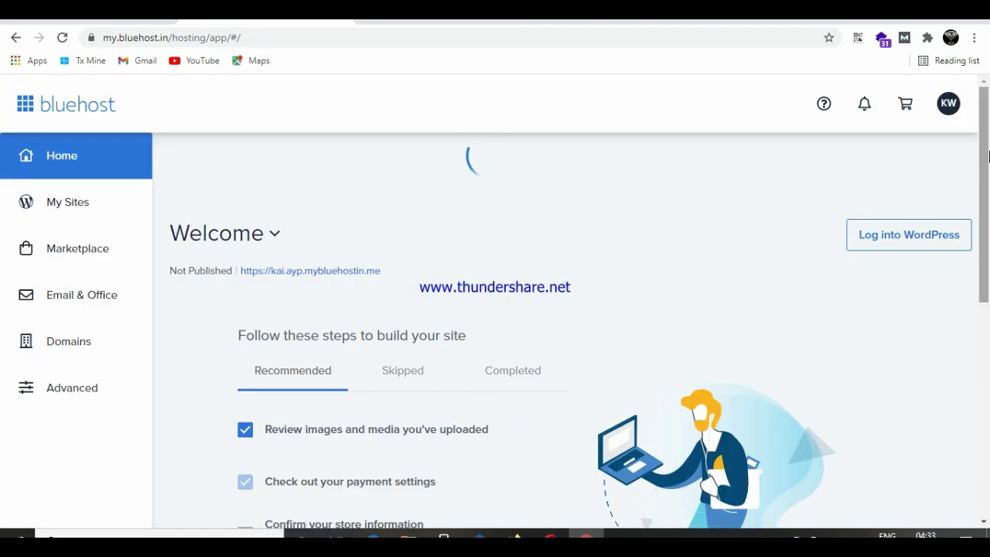
# Step: Confirm the store information with the store's address, India as its country and Indian rupee as the accepted currency
pyautogui.moveTo(988, 157); pyautogui.dragTo(988, 231)
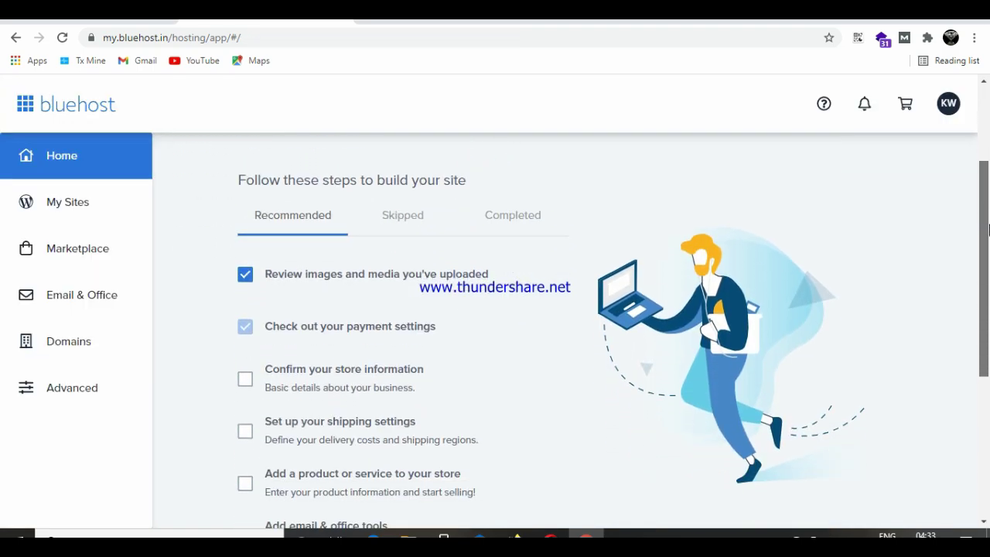
pyautogui.scroll(-2, 987, 231)
pyautogui.moveTo(392, 231)
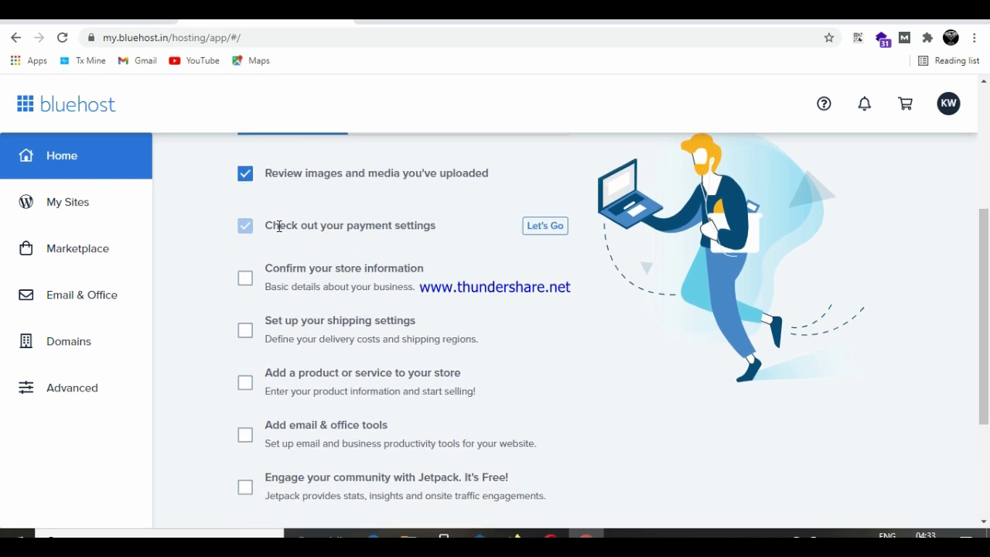
pyautogui.click(242, 290)
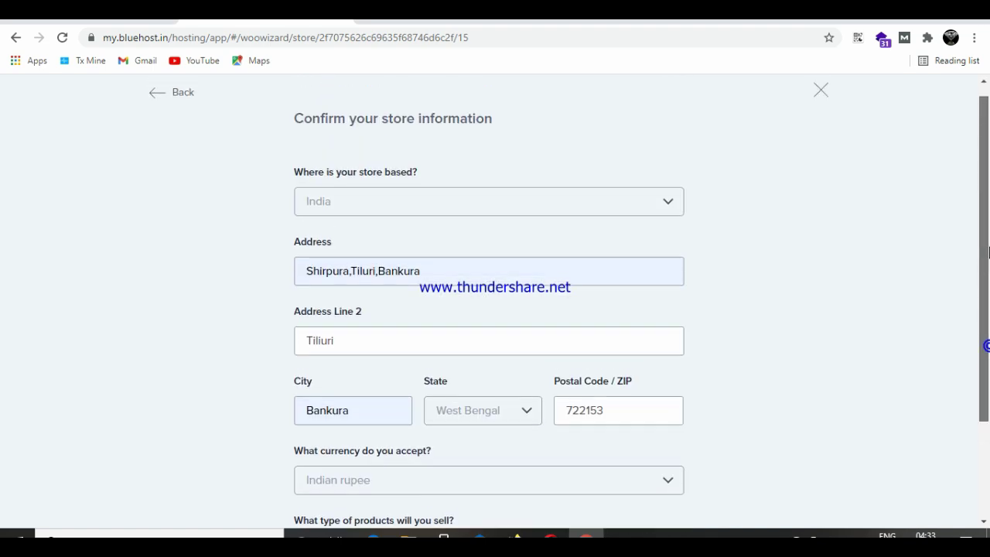
pyautogui.moveTo(987, 263); pyautogui.dragTo(988, 370)
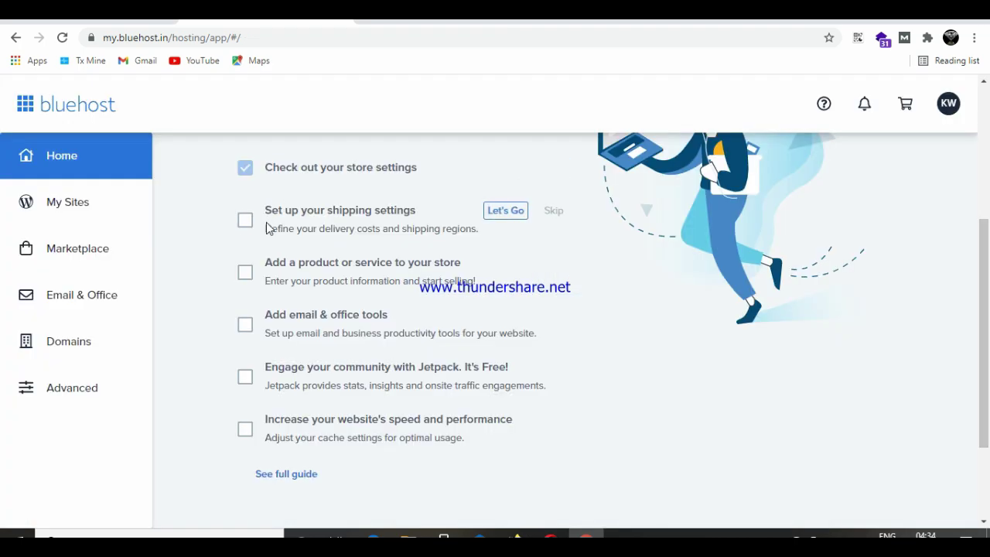
# Step: Set up shipping with Free Shipping for India and the Rest of the World, kilograms and centimeters as units, and continue
pyautogui.click(248, 232)
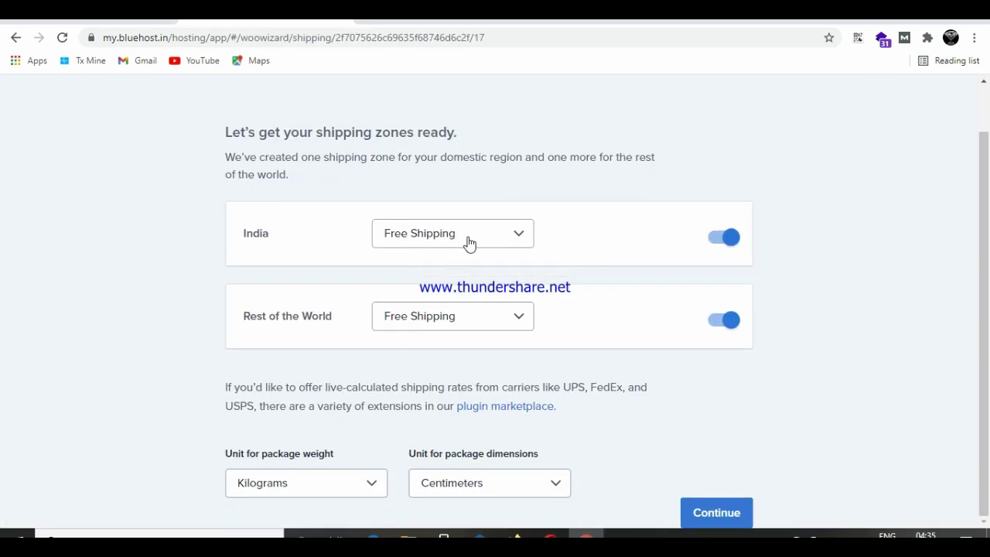
pyautogui.click(502, 230)
pyautogui.click(502, 230)
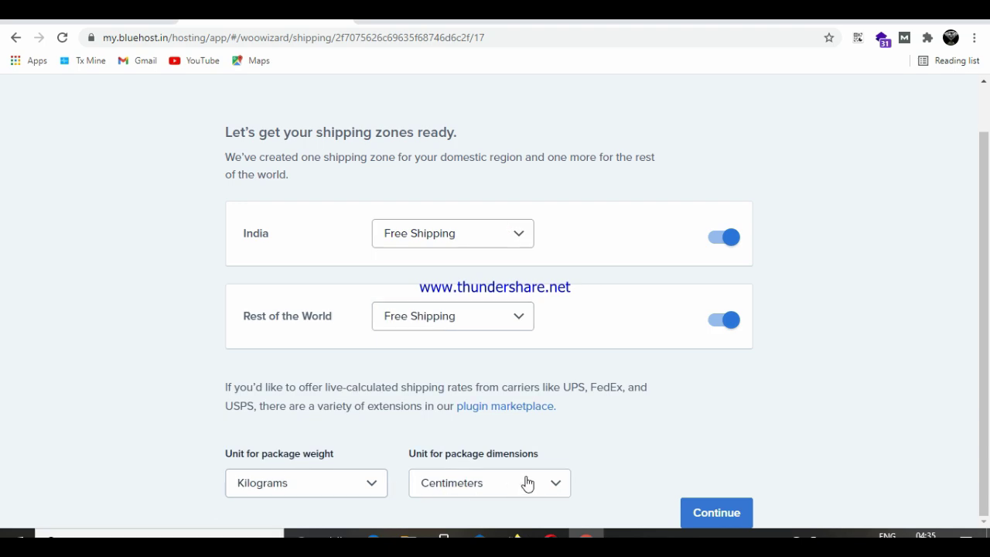
pyautogui.click(710, 514)
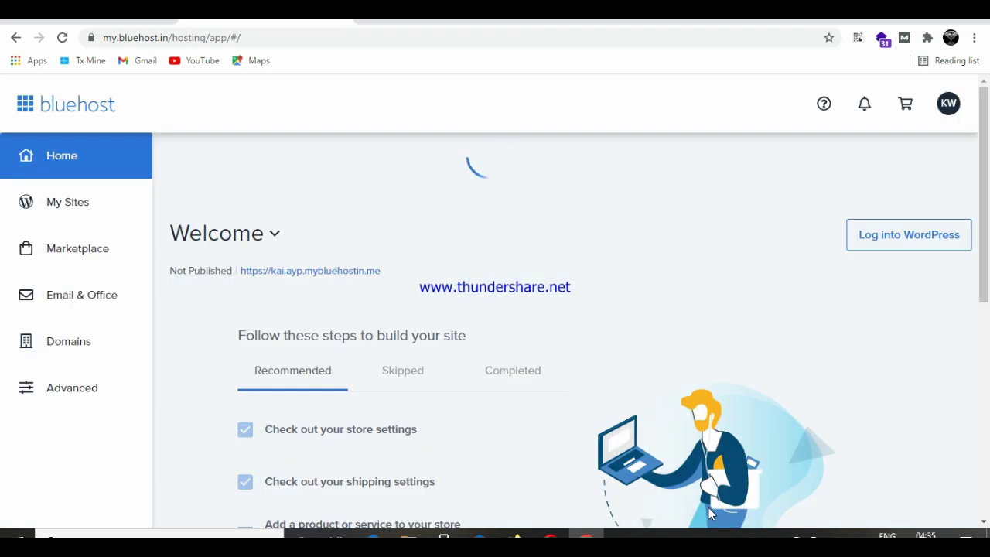
# Step: Start the Add a product or service to your store task and open a new product form in WordPress
pyautogui.scroll(-3, 989, 206)
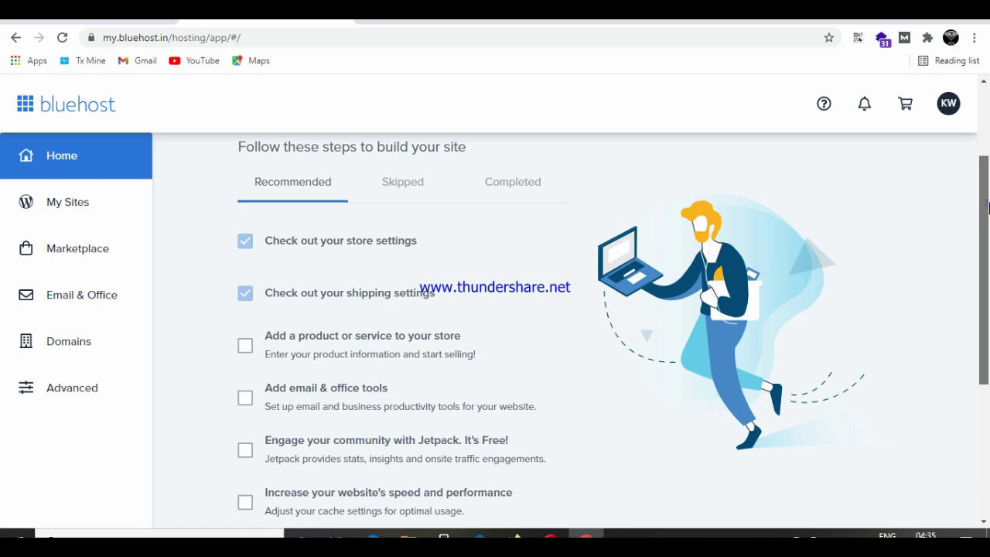
pyautogui.moveTo(988, 206); pyautogui.dragTo(989, 259)
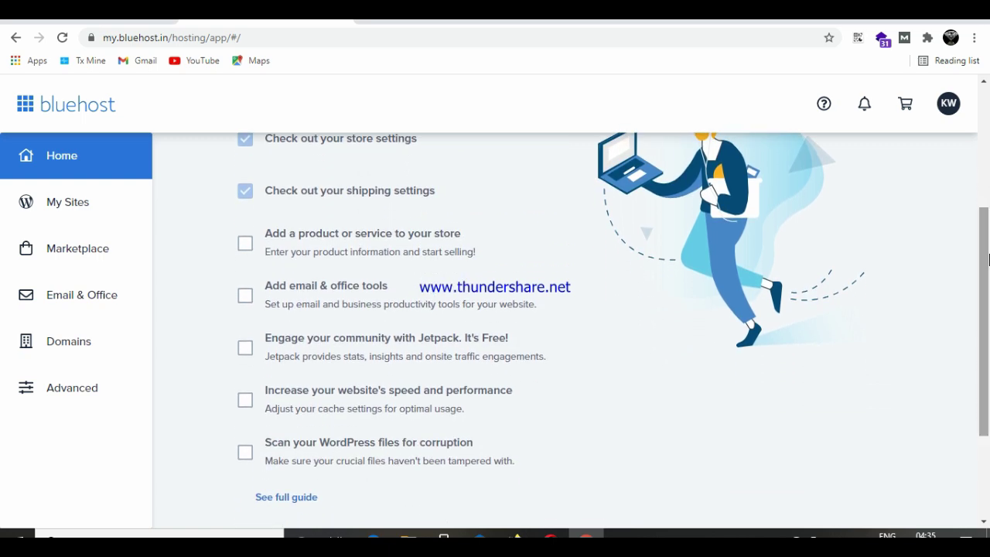
pyautogui.click(245, 244)
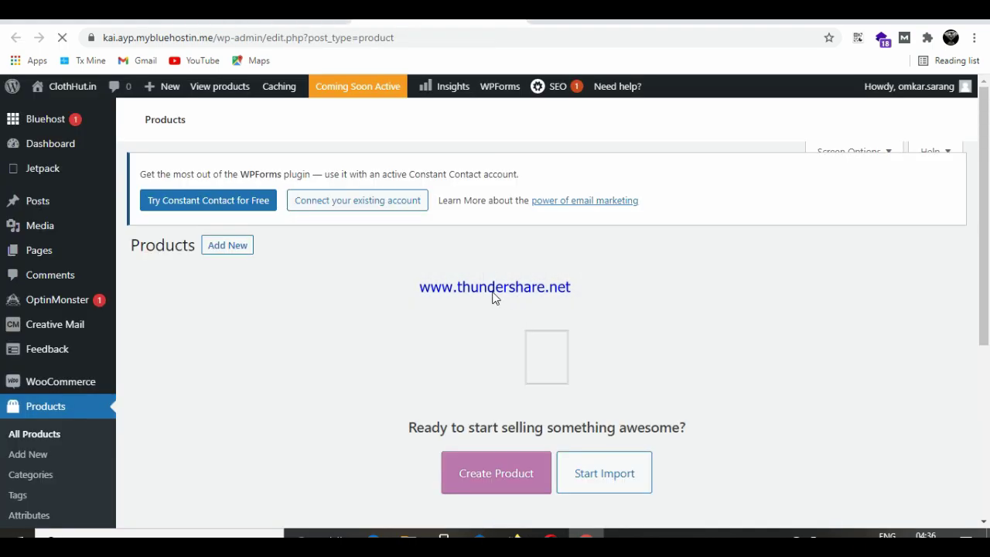
pyautogui.scroll(-2, 495, 298)
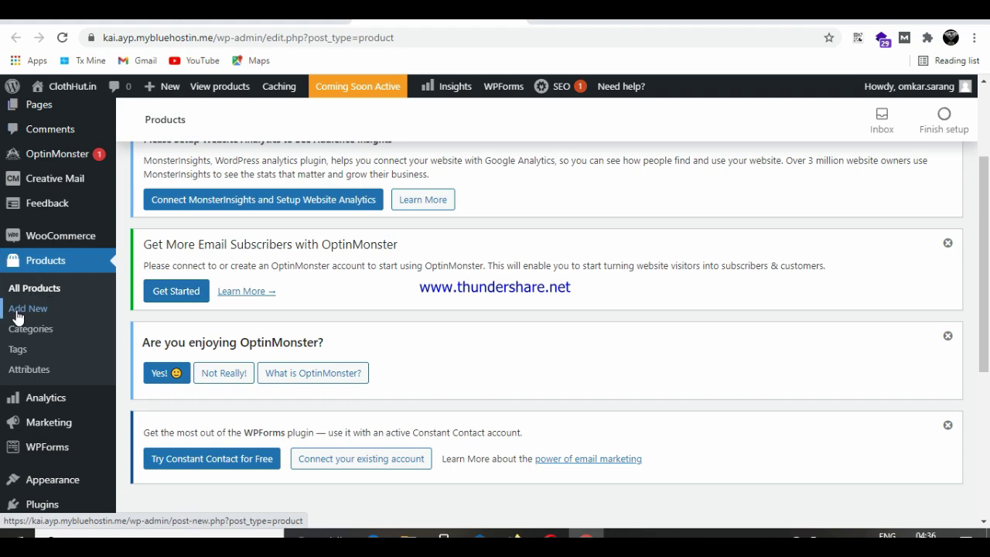
pyautogui.click(32, 309)
pyautogui.scroll(1, 316, 178)
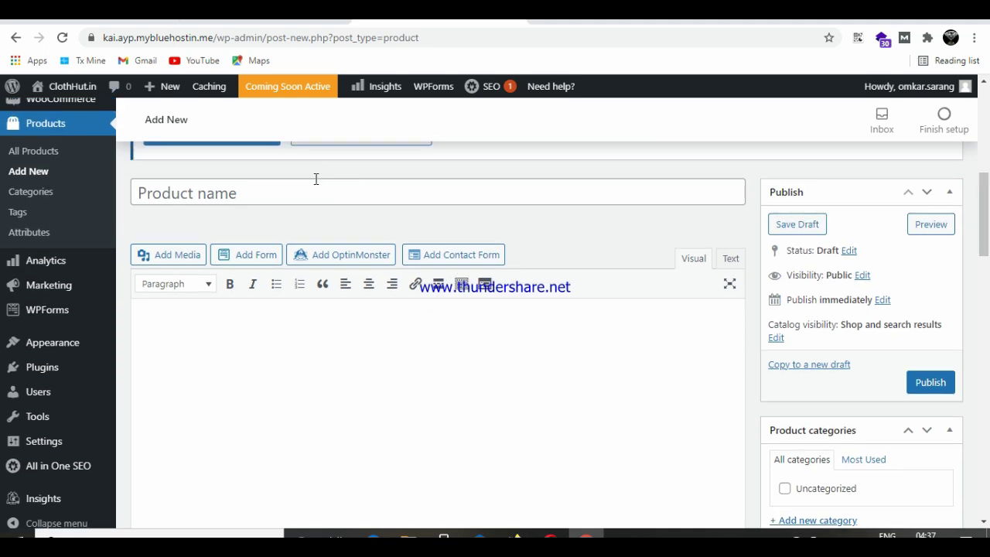
# Step: Name the new product BEST LEDIES KURTIS
pyautogui.click(315, 190)
pyautogui.write('BEST LEDIES KURTIS')
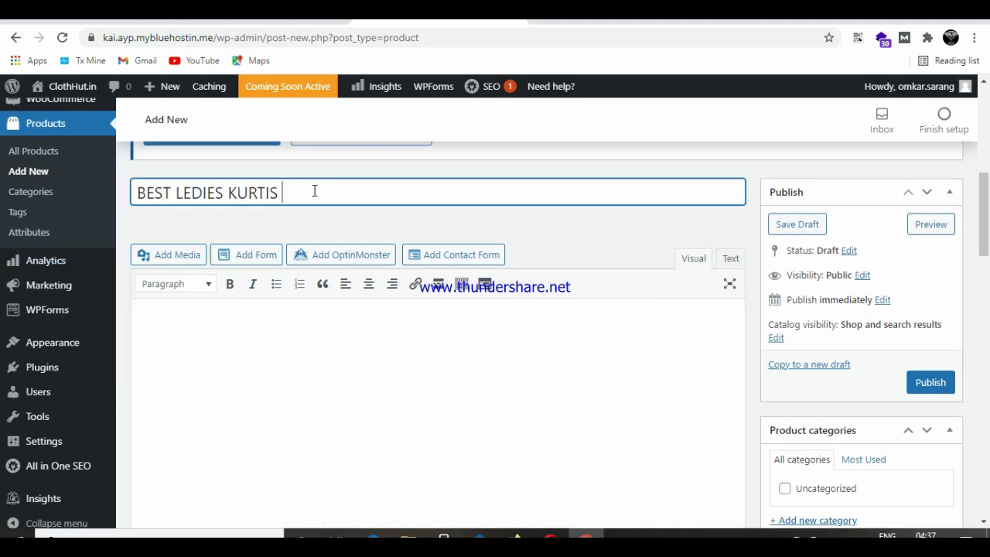
pyautogui.click(248, 378)
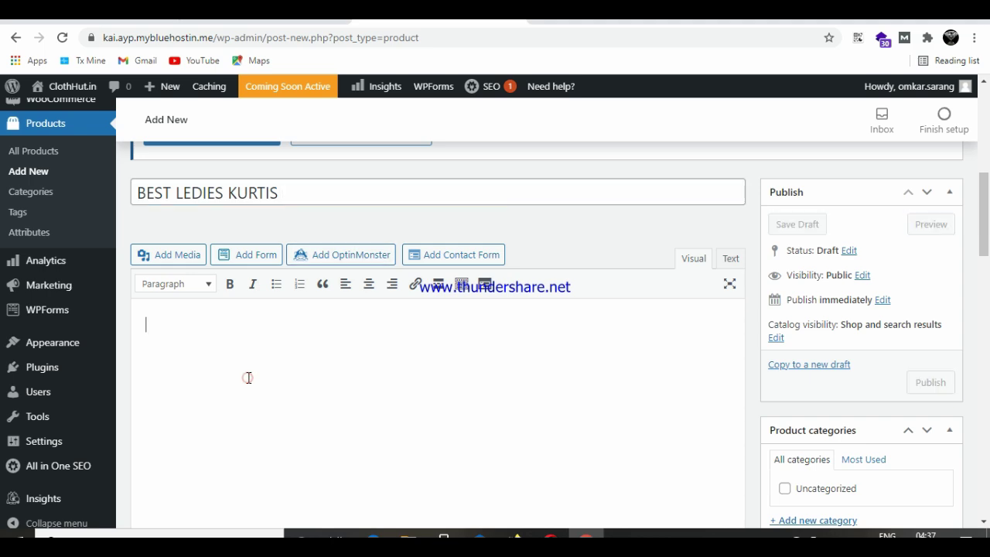
# Step: Save the enlarged turquoise long kurti image from the Google Images results for kurti designs and return to the product's description
pyautogui.click(553, 21)
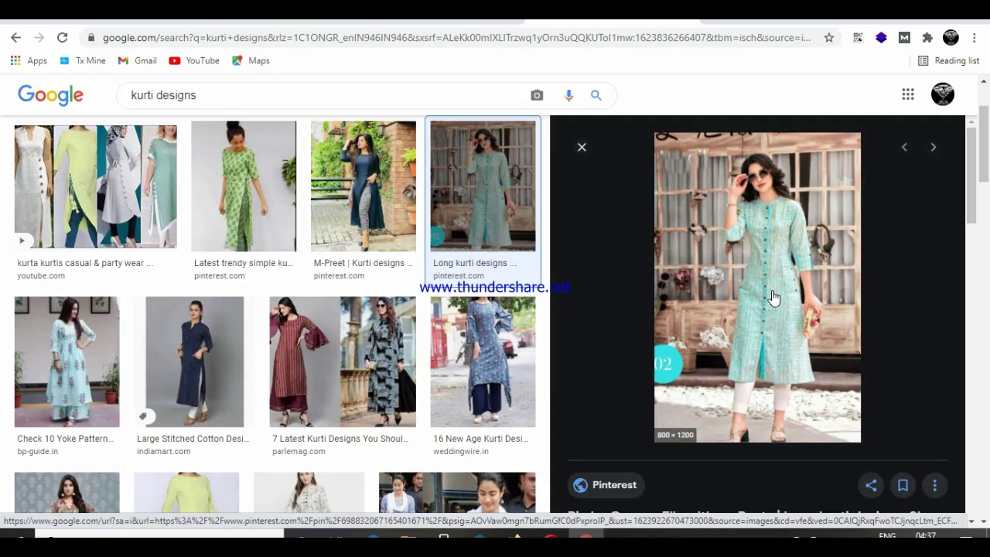
pyautogui.rightClick(772, 290)
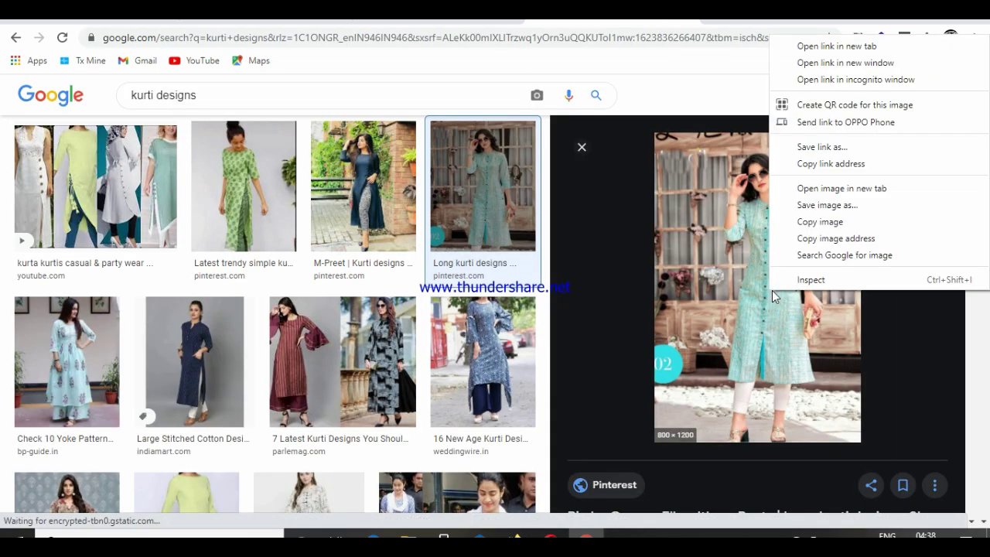
pyautogui.click(839, 207)
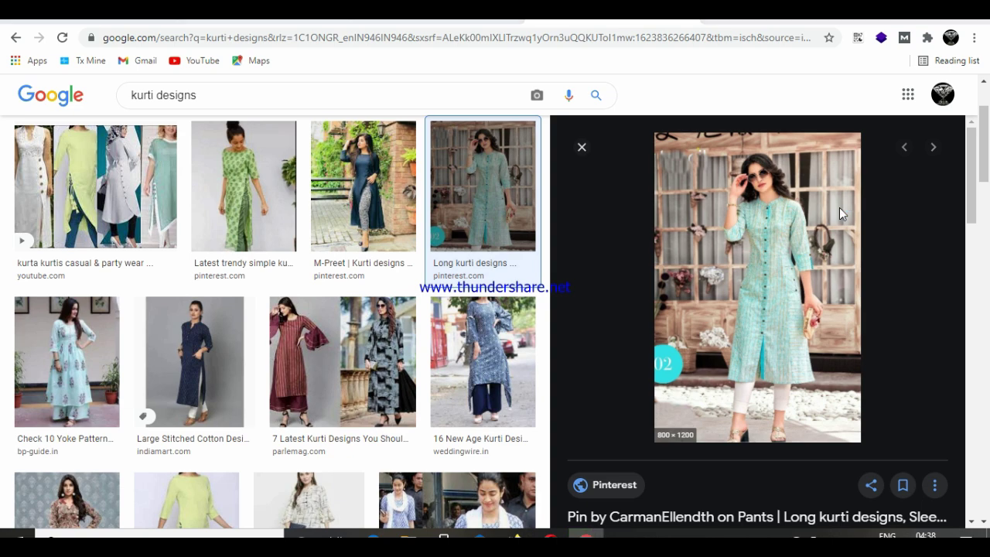
pyautogui.press('Return')
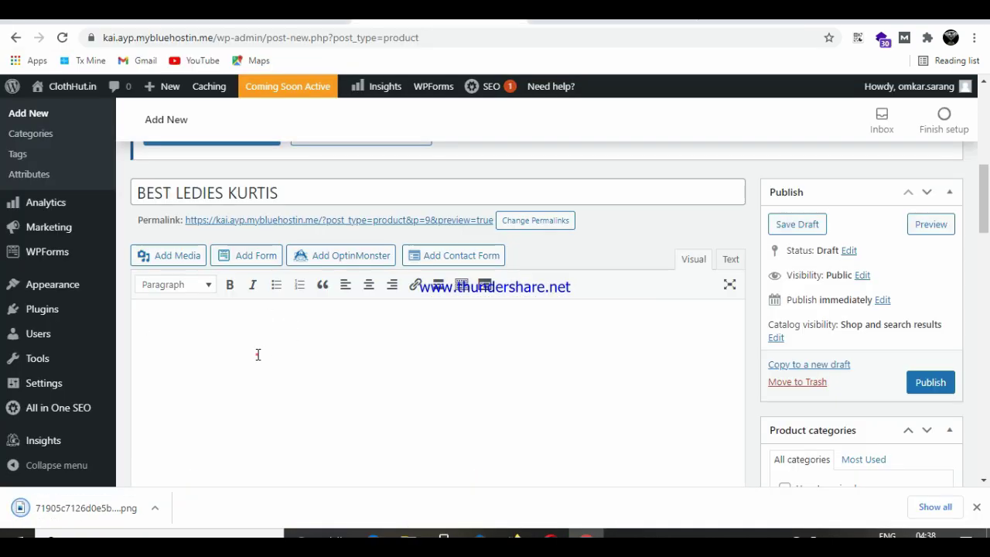
pyautogui.click(258, 354)
pyautogui.hotkey('ctrl', 'v')
# Step: Add text beginning with WE PROVE after the Product Short Description tag in the product's meta description
pyautogui.moveTo(985, 216); pyautogui.dragTo(987, 331)
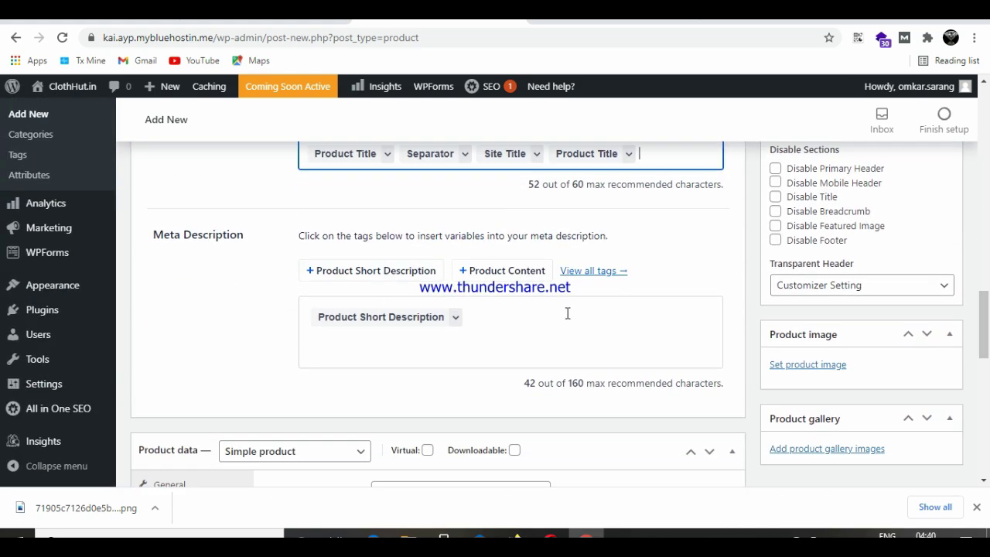
pyautogui.click(547, 331)
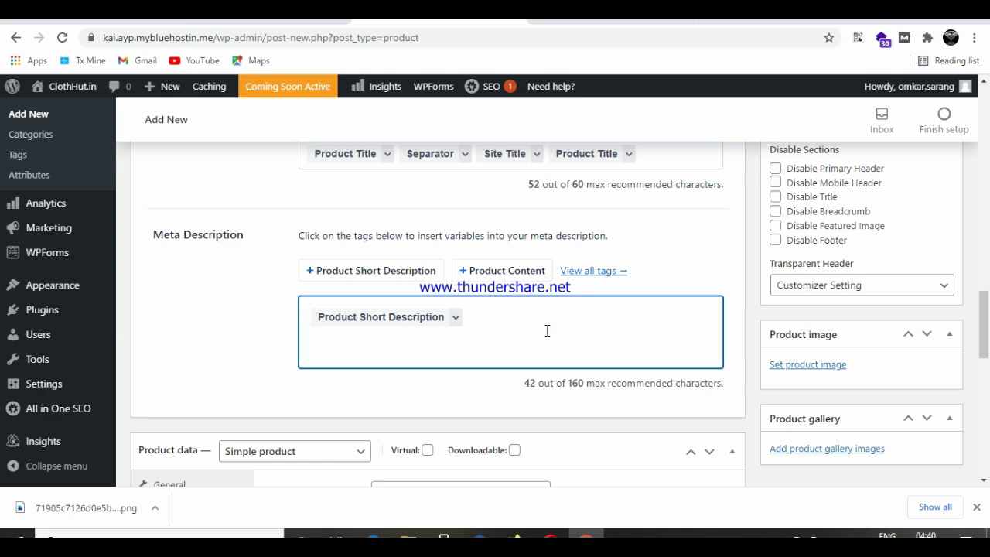
pyautogui.write('WE PR')
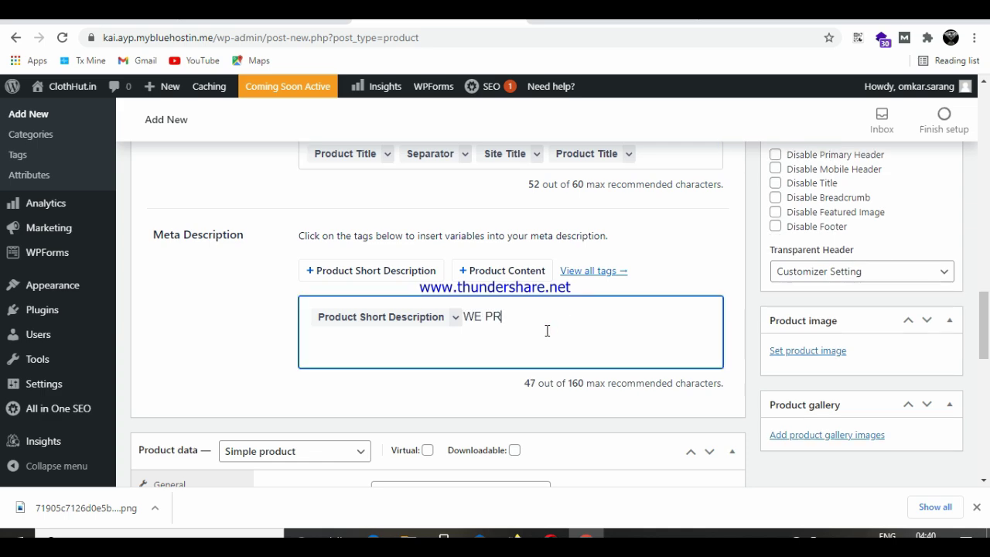
pyautogui.write('OVE')
pyautogui.scroll(-3, 547, 330)
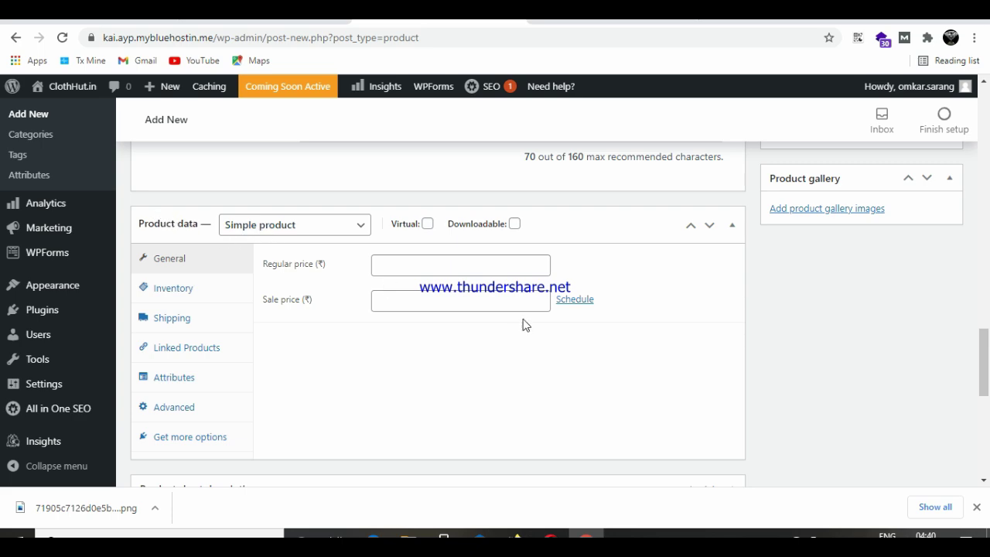
# Step: Set the product's regular price to ₹699 and its sale price to ₹599, and publish the product
pyautogui.click(409, 269)
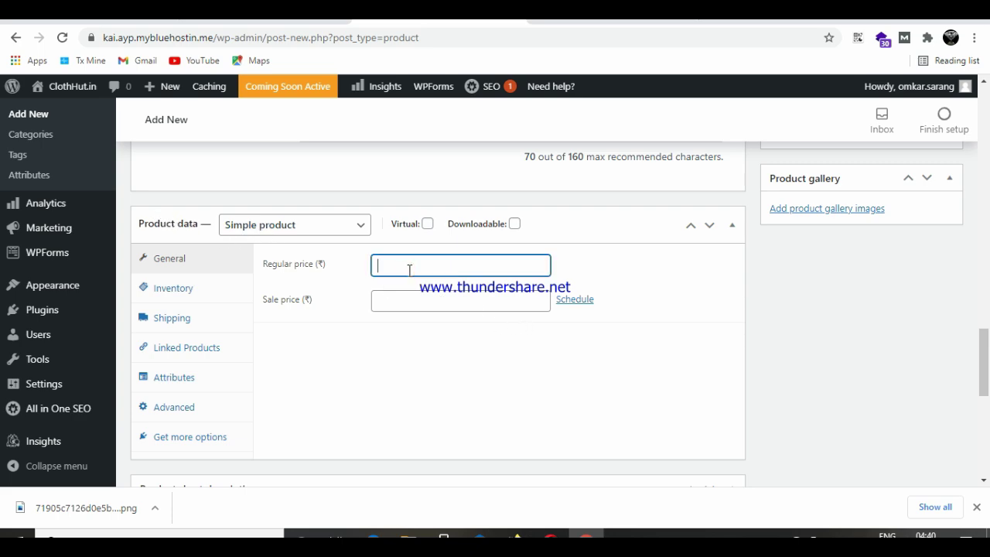
pyautogui.click(420, 303)
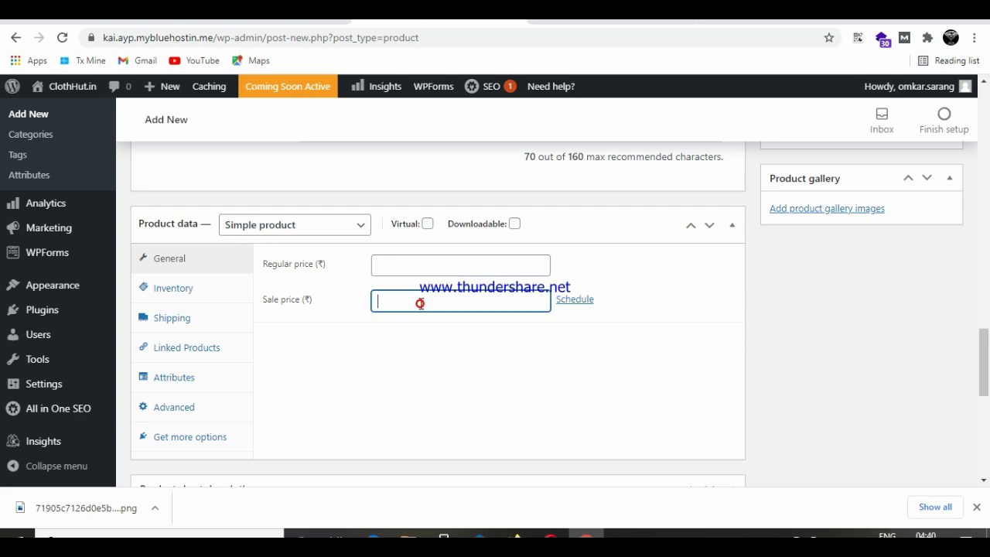
pyautogui.click(412, 266)
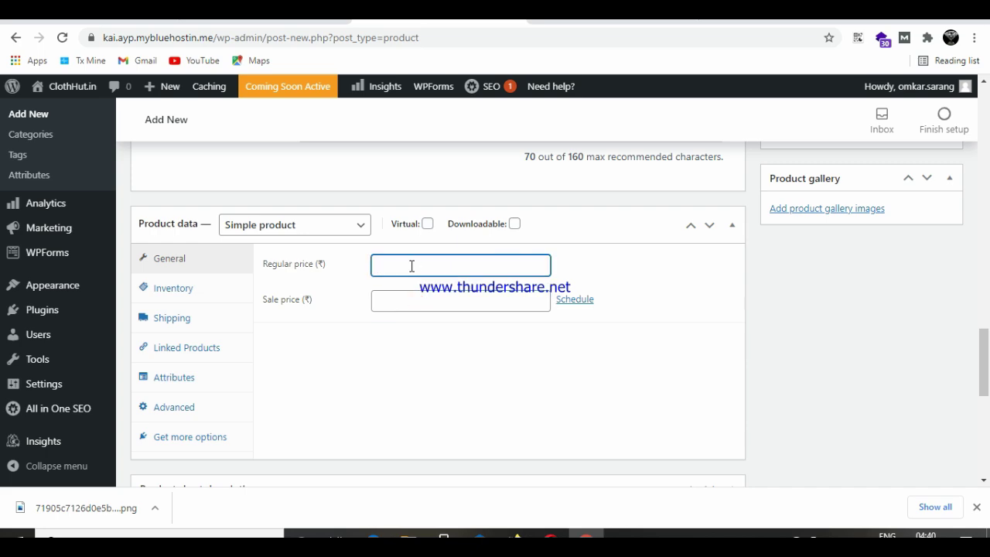
pyautogui.click(412, 306)
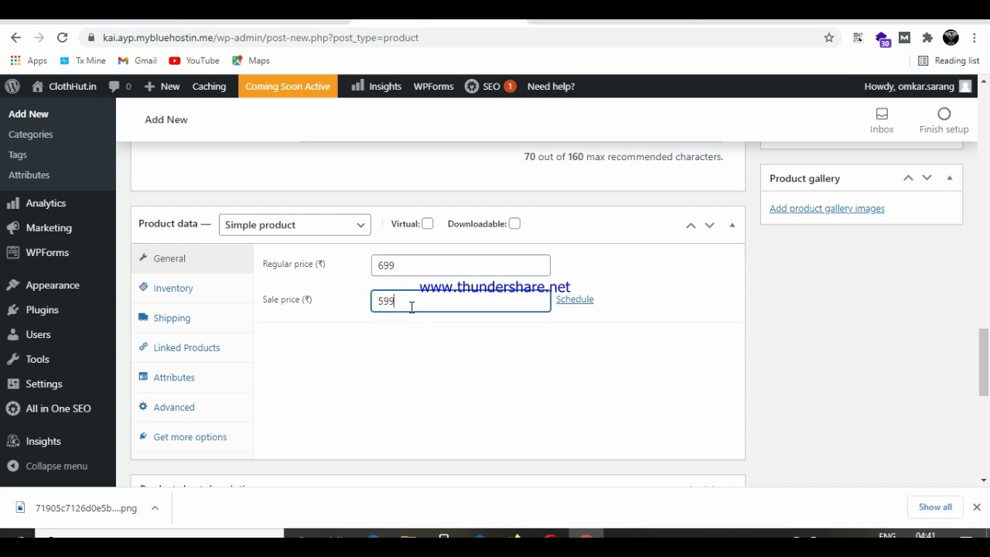
pyautogui.moveTo(984, 383); pyautogui.dragTo(985, 210)
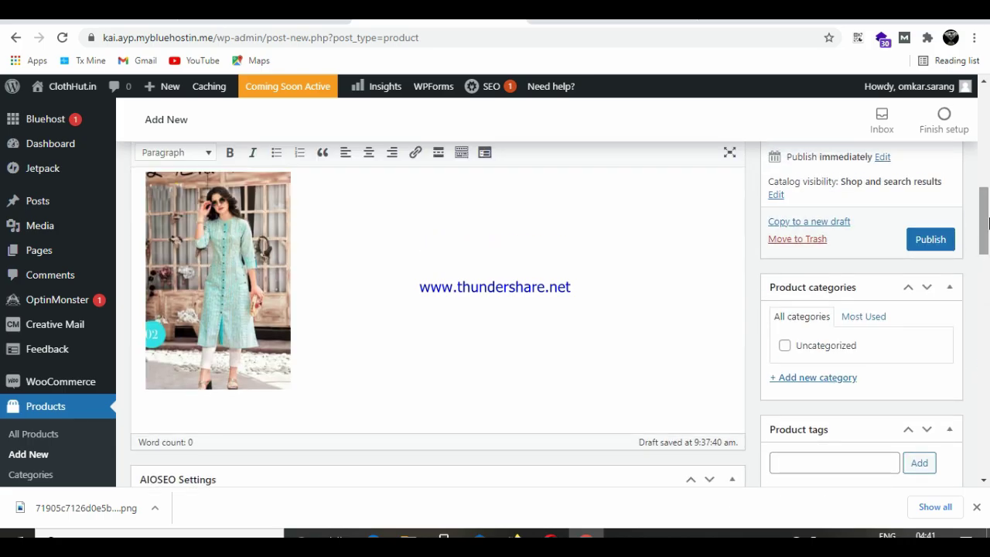
pyautogui.click(928, 240)
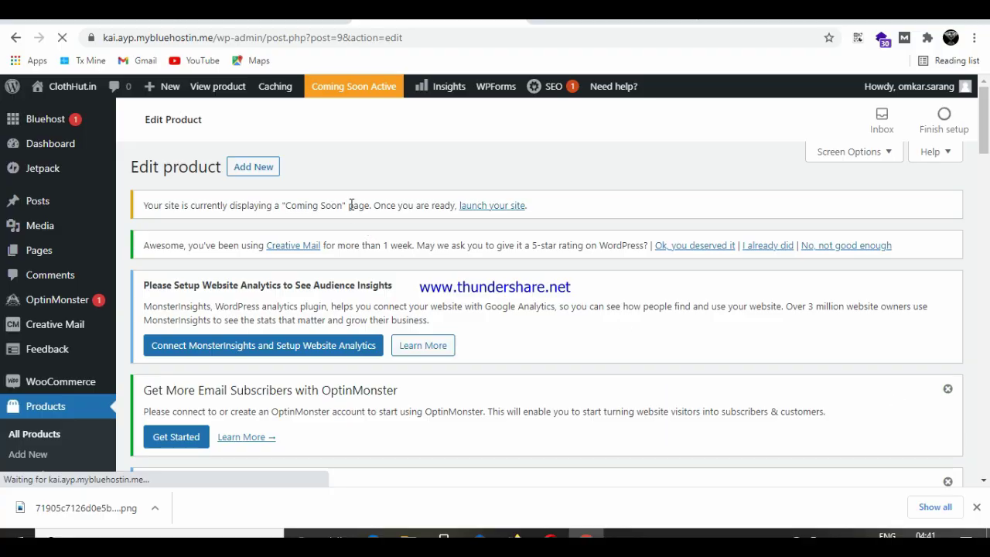
# Step: Return to the Bluehost home page and review the remaining setup tasks in the full guide
pyautogui.hotkey('alt', 'Left')
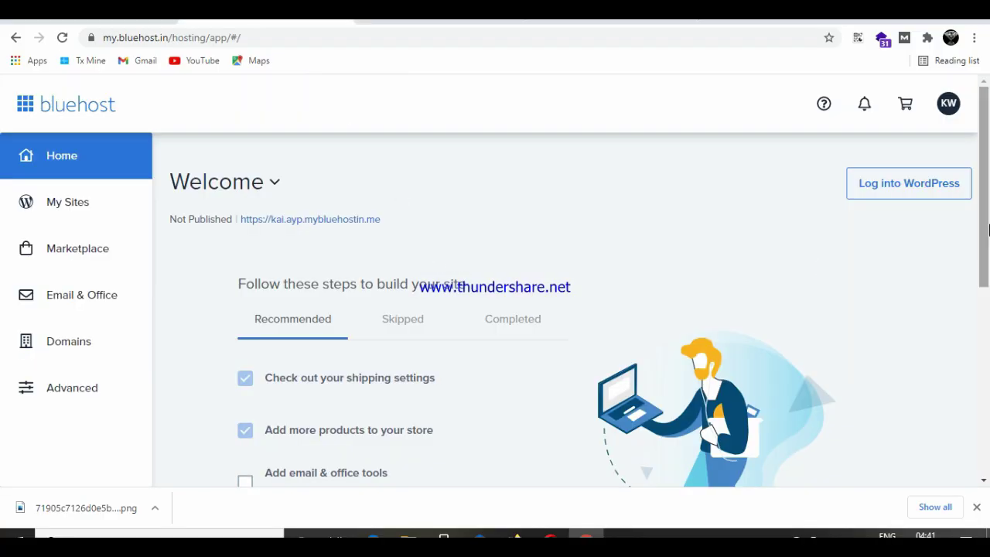
pyautogui.moveTo(988, 229); pyautogui.dragTo(987, 321)
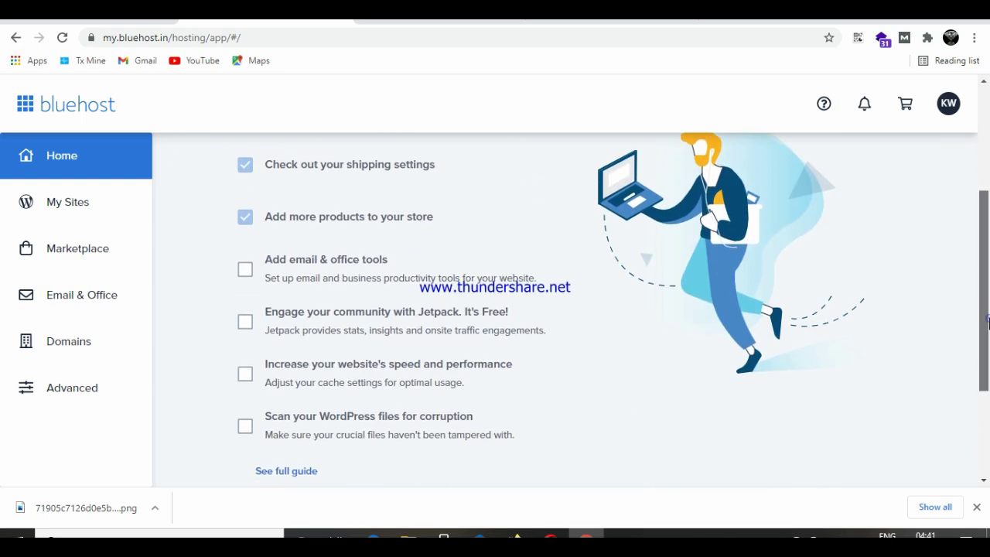
pyautogui.scroll(-1, 987, 320)
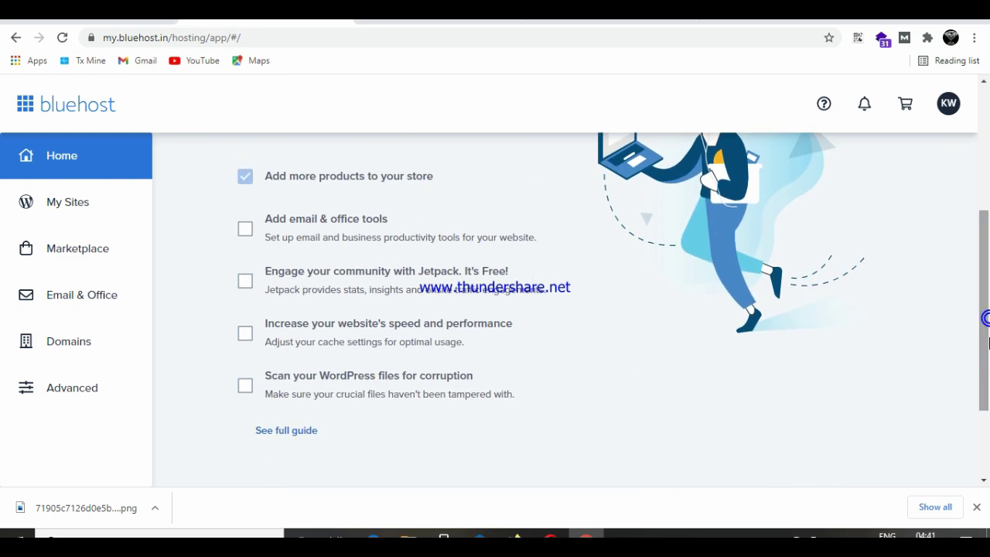
pyautogui.click(288, 432)
pyautogui.moveTo(988, 139); pyautogui.dragTo(988, 375)
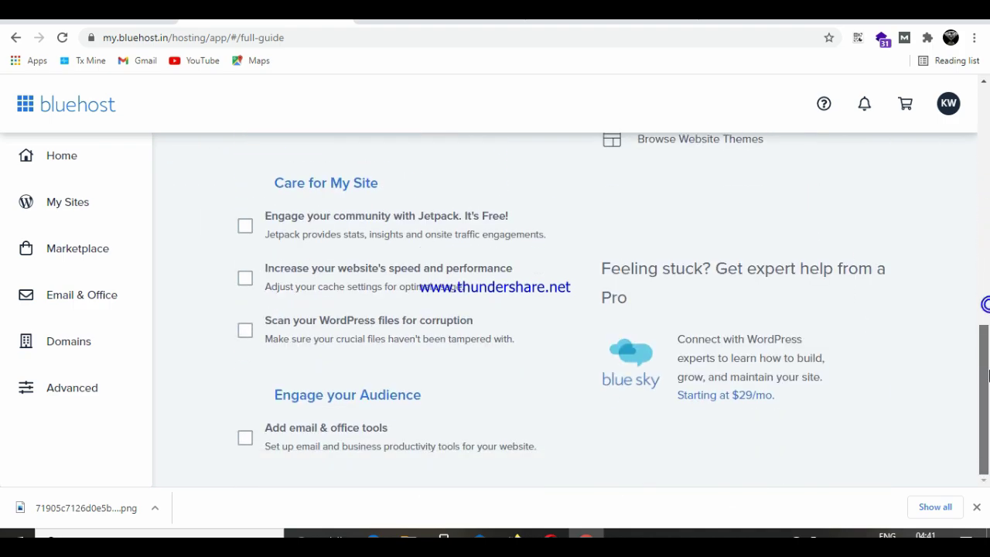
pyautogui.click(988, 374)
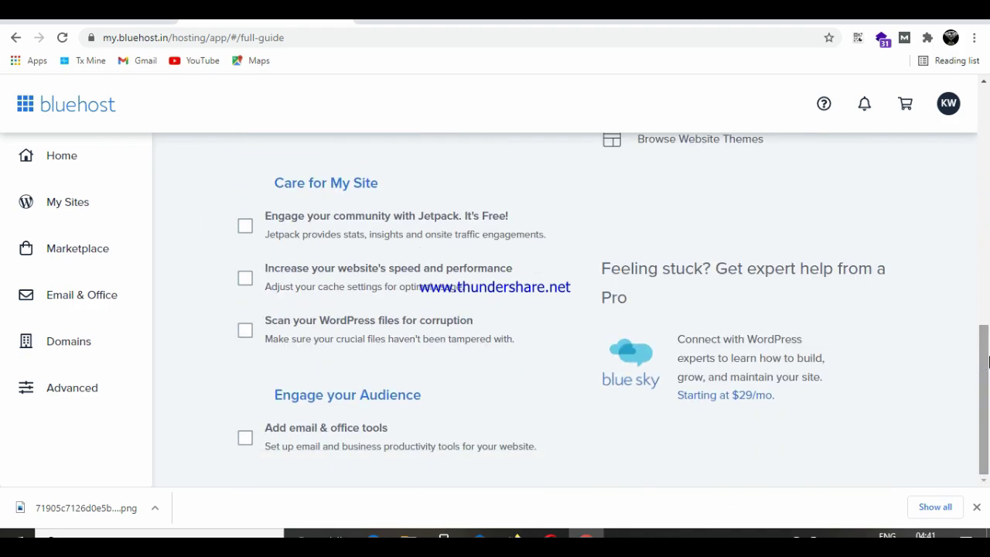
pyautogui.scroll(7, 987, 361)
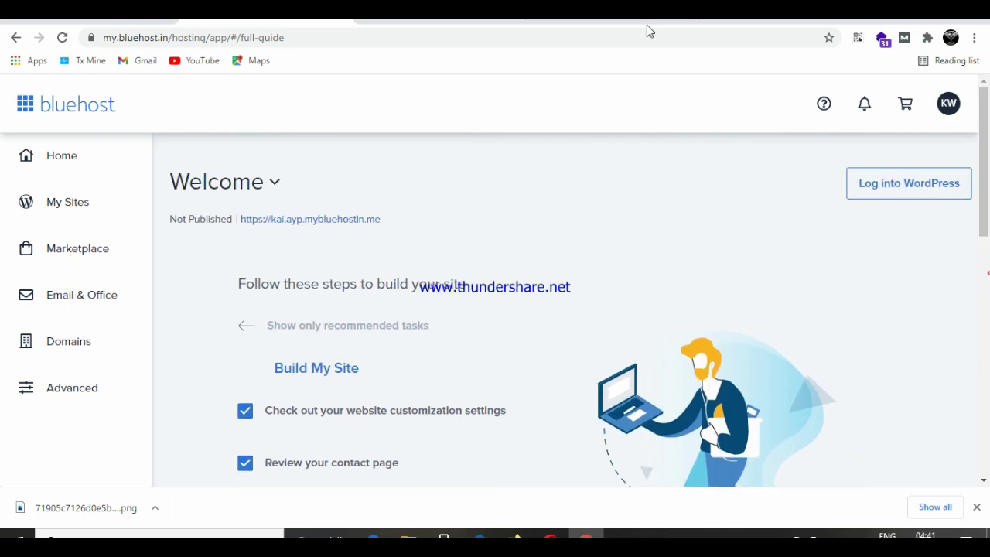
# Step: Log into WordPress from Bluehost, start a new page from the onboarding options, and close the block editor's welcome guide
pyautogui.click(909, 185)
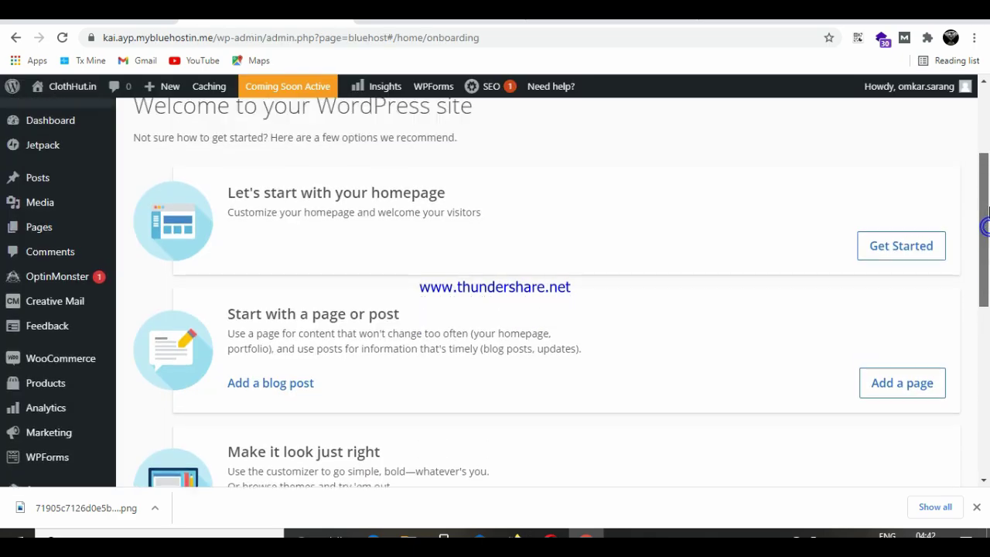
pyautogui.scroll(1, 984, 232)
pyautogui.moveTo(988, 205); pyautogui.dragTo(988, 236)
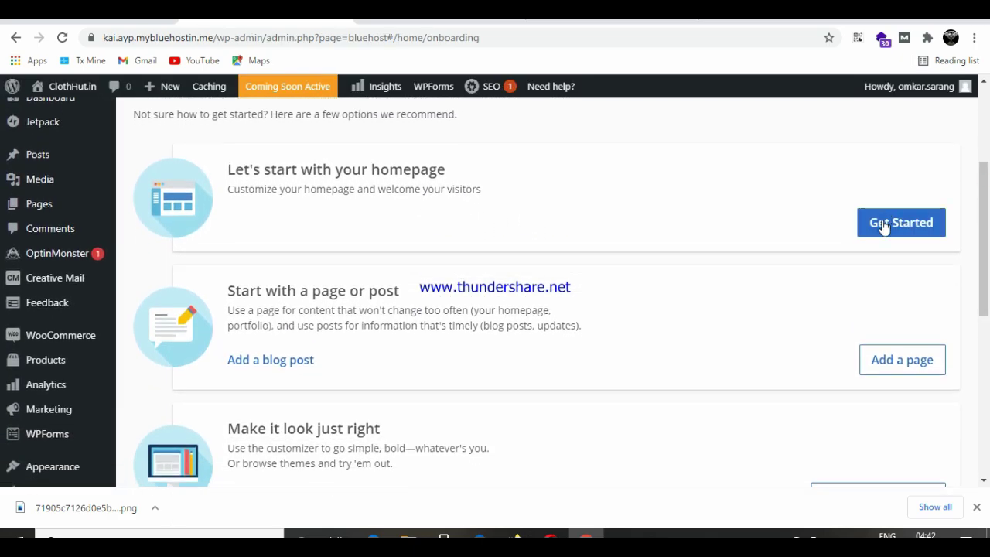
pyautogui.click(574, 331)
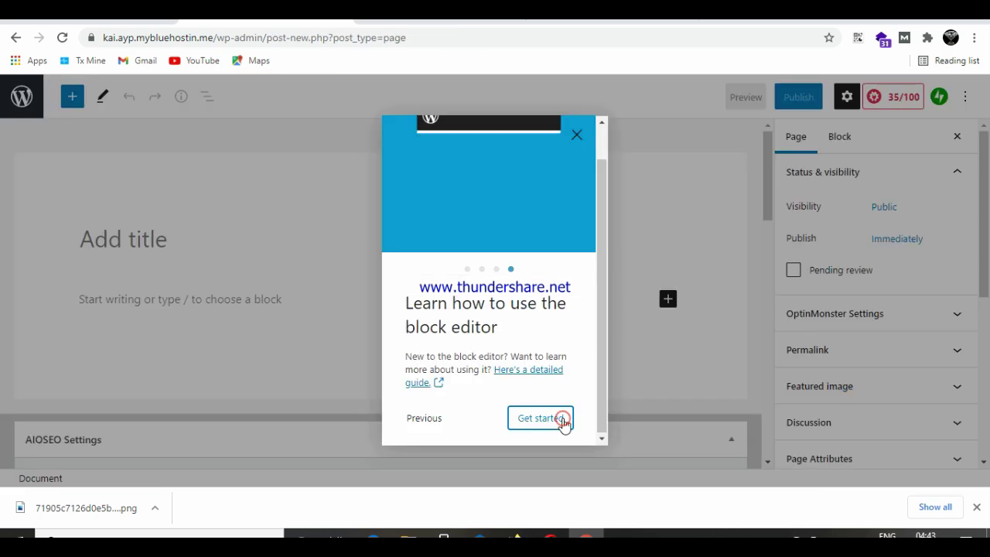
pyautogui.click(561, 418)
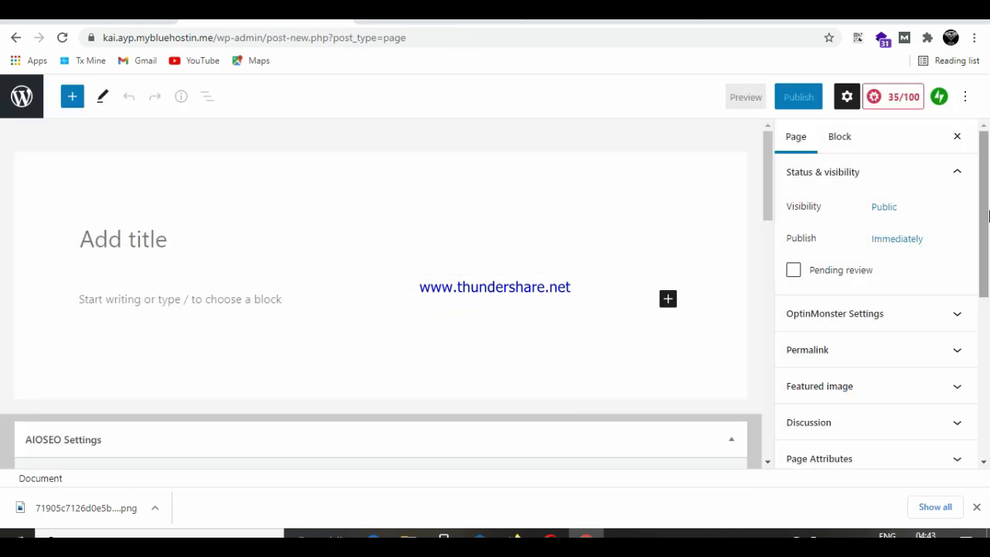
# Step: Title the page ClothHut - The Best Quality Product and add the paragraph We provided best quality product to our customer
pyautogui.moveTo(986, 214); pyautogui.dragTo(989, 185)
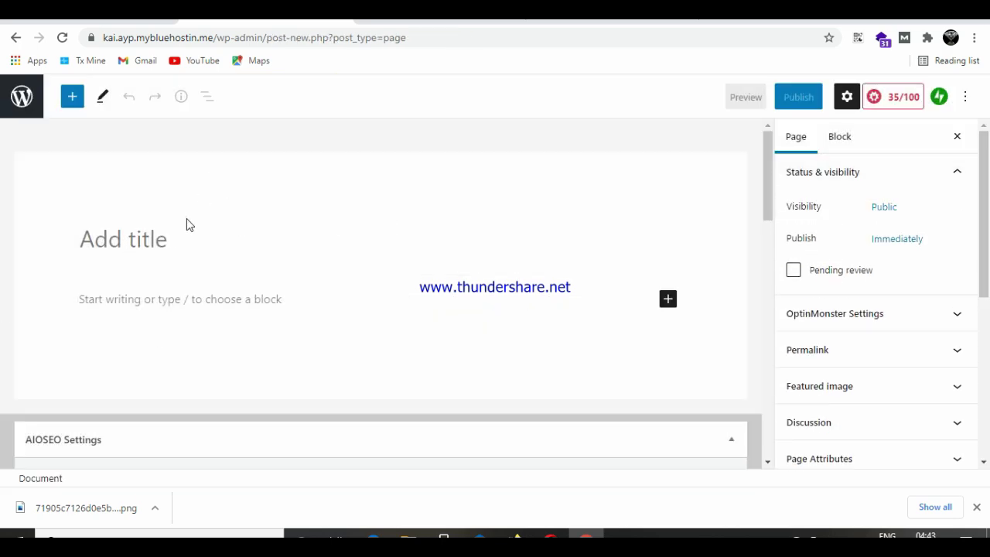
pyautogui.click(164, 240)
pyautogui.write('ClothHut')
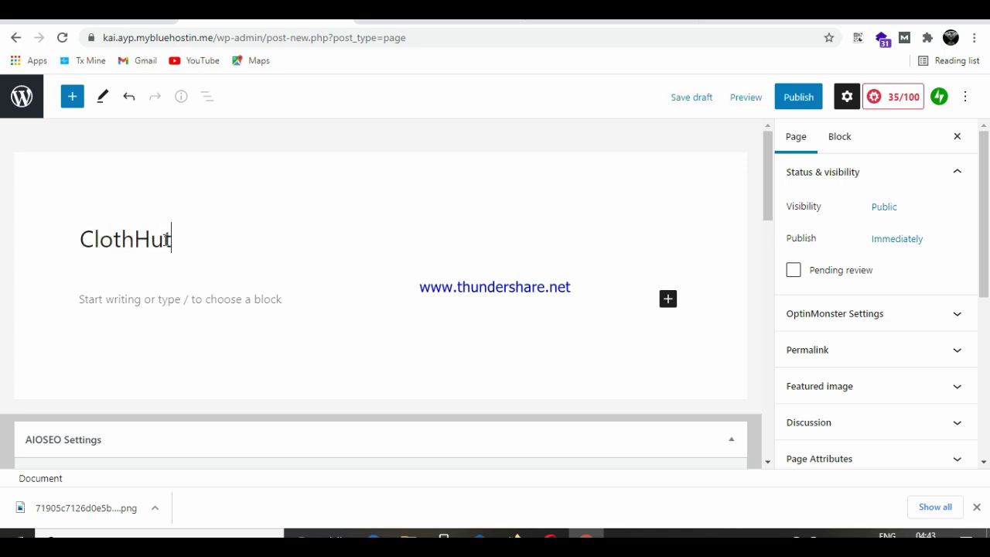
pyautogui.write(' - The Best Quality Product')
pyautogui.click(124, 300)
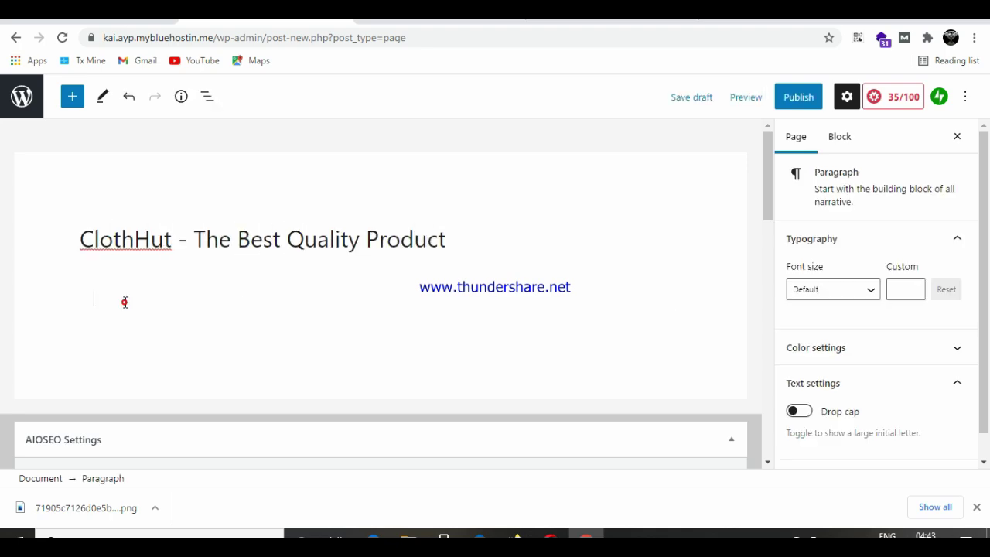
pyautogui.write('We provided best quality product to our customer')
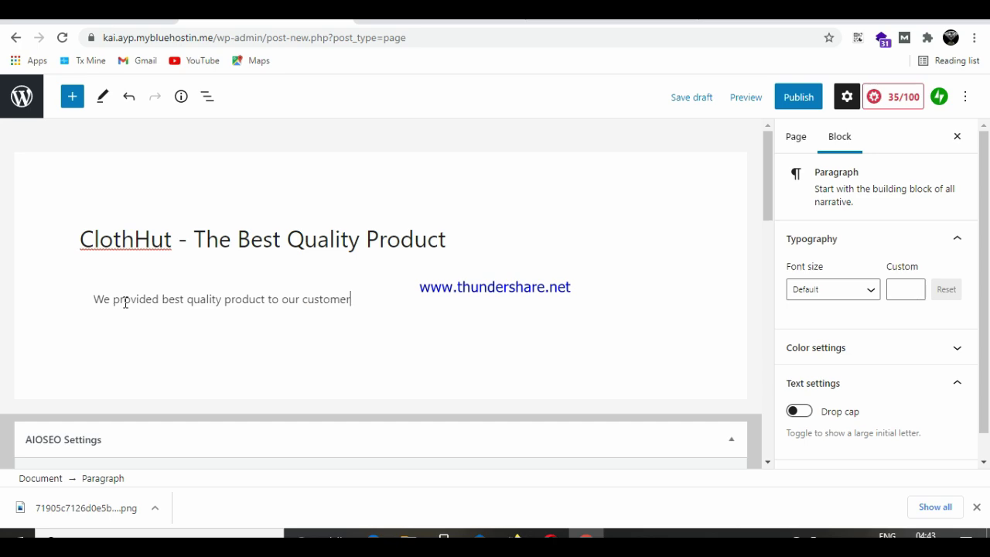
pyautogui.click(284, 356)
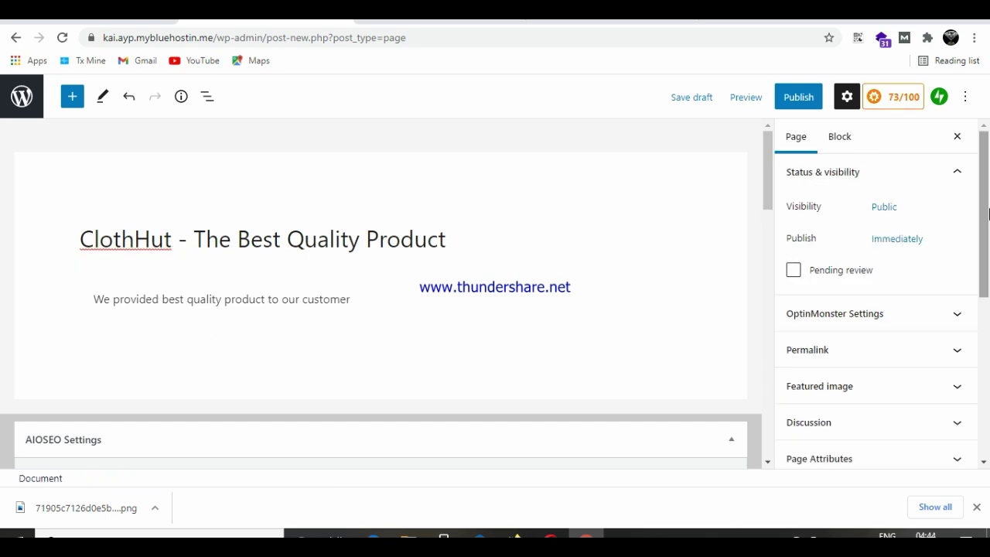
# Step: Check the page's AIOSEO search snippet, including its mobile preview, and publish the page with public visibility
pyautogui.scroll(-4, 874, 310)
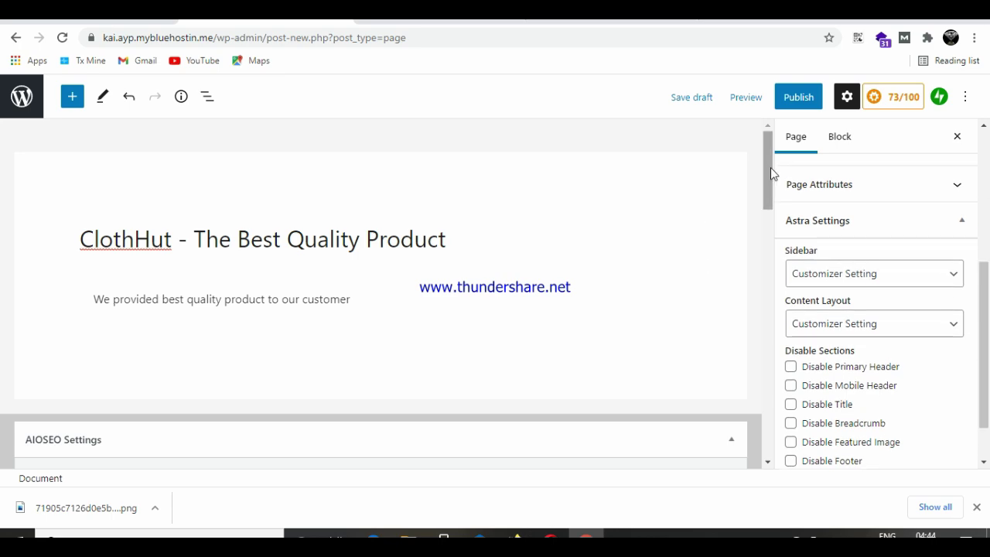
pyautogui.moveTo(770, 167); pyautogui.dragTo(763, 248)
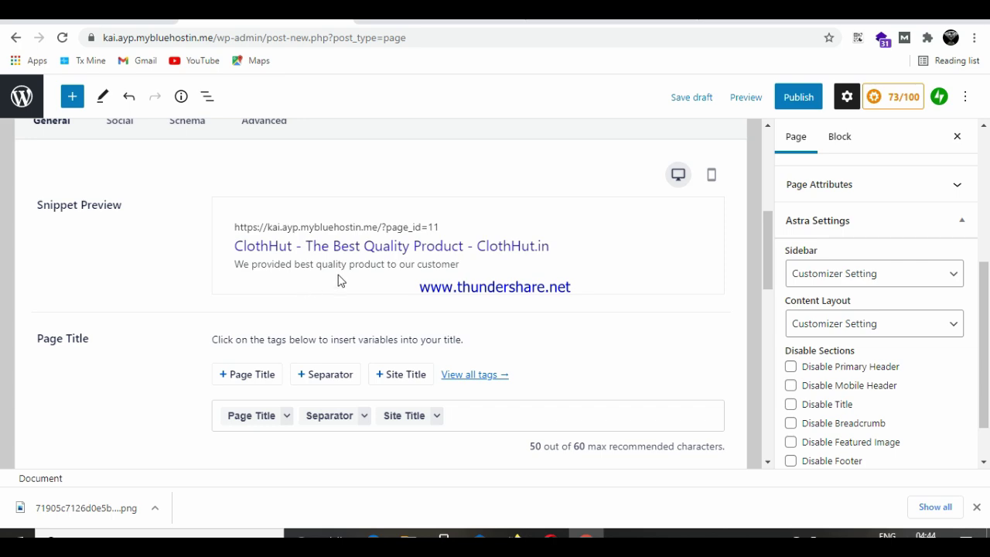
pyautogui.moveTo(571, 247); pyautogui.dragTo(299, 269)
pyautogui.click(300, 270)
pyautogui.click(712, 177)
pyautogui.moveTo(767, 251); pyautogui.dragTo(760, 142)
pyautogui.click(798, 97)
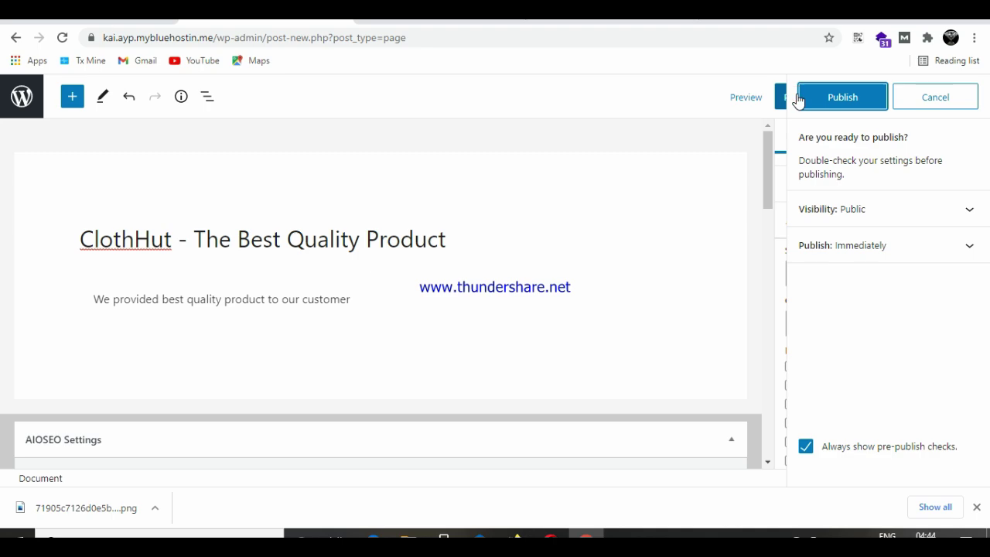
pyautogui.click(831, 99)
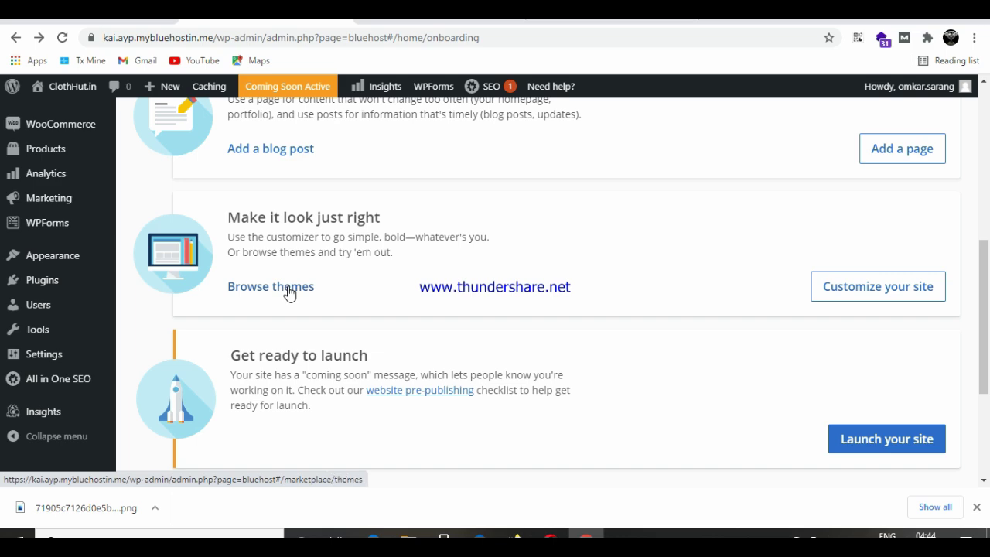
# Step: Examine the shop preview in the site customizer, including its mobile layout, and return to the onboarding page's Get ready to launch section
pyautogui.click(843, 290)
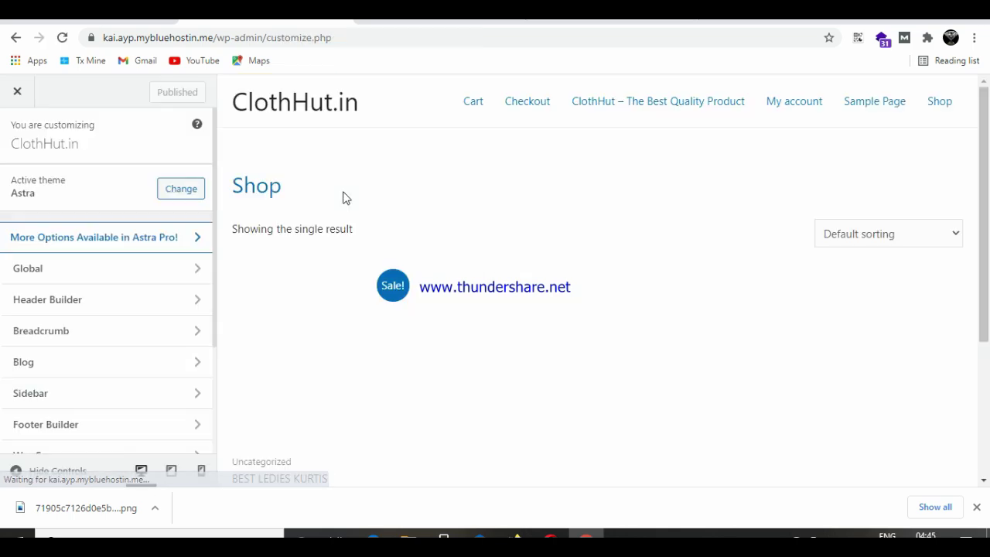
pyautogui.scroll(-3, 988, 363)
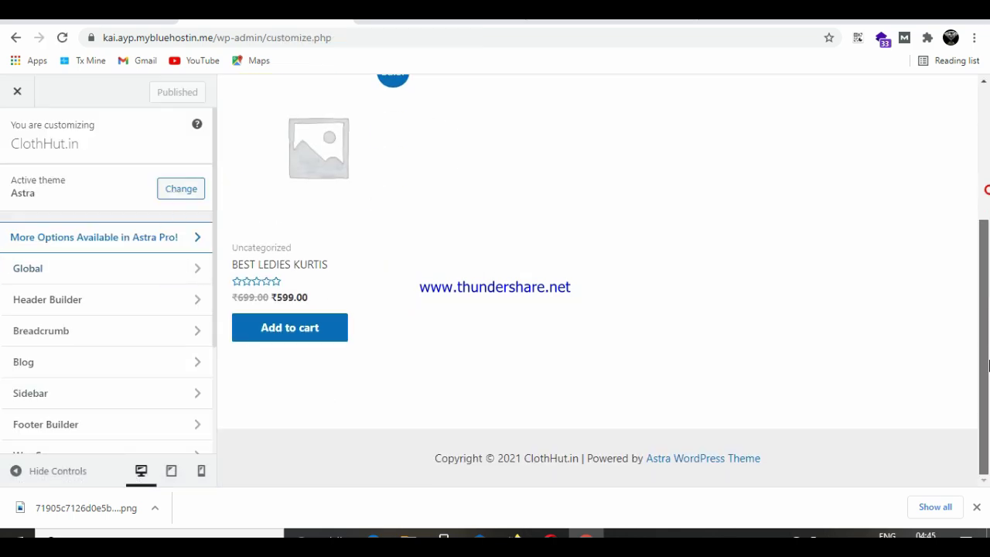
pyautogui.scroll(1, 988, 335)
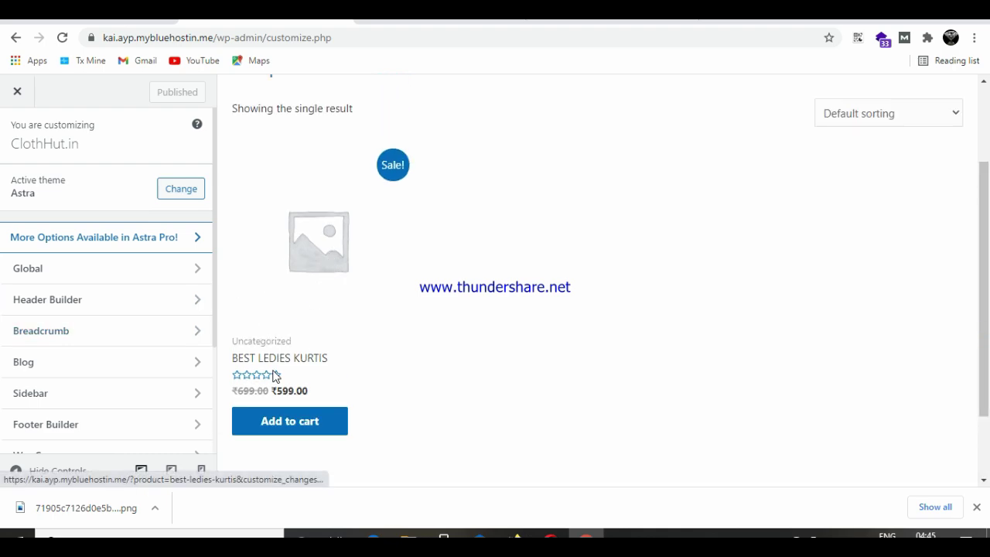
pyautogui.scroll(2, 980, 287)
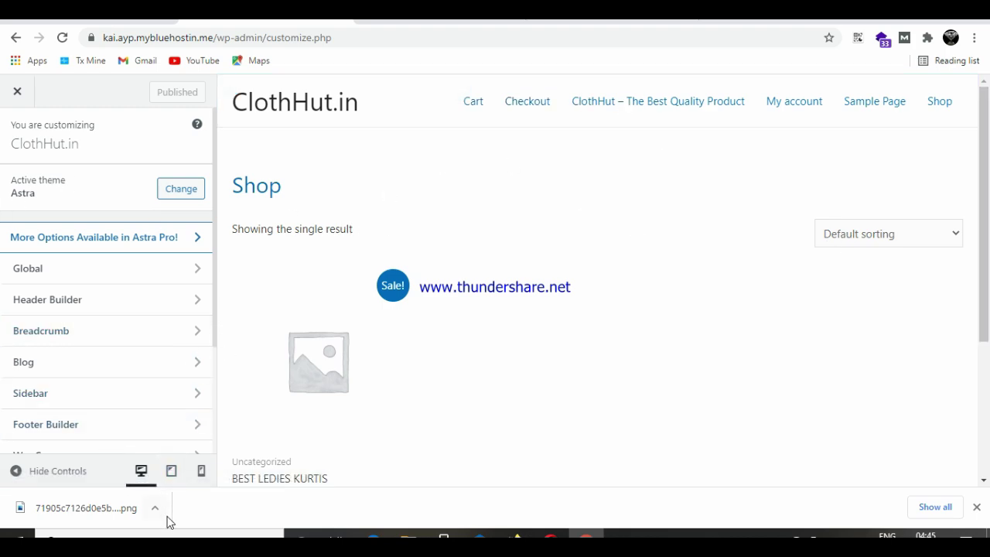
pyautogui.click(202, 471)
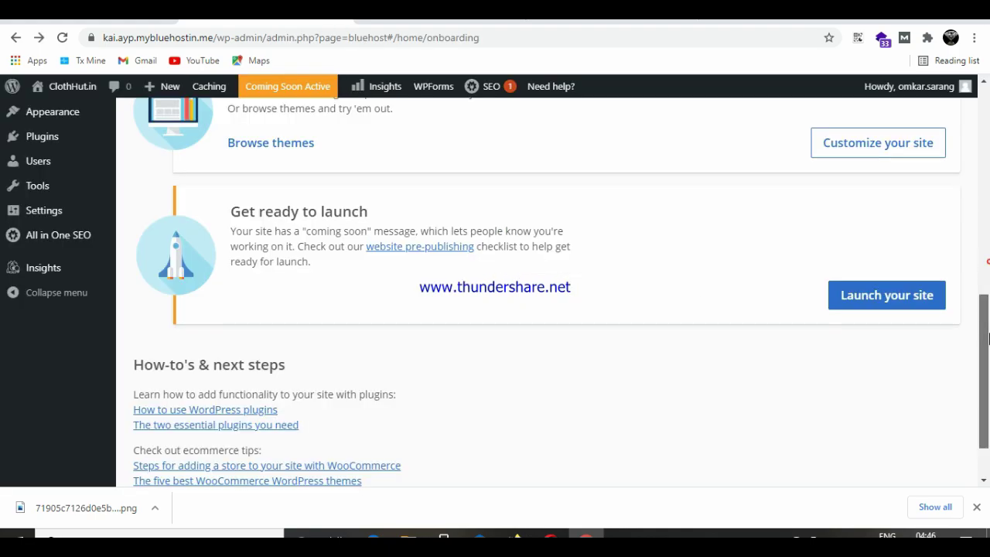
pyautogui.moveTo(987, 335); pyautogui.dragTo(988, 246)
pyautogui.scroll(-3, 988, 246)
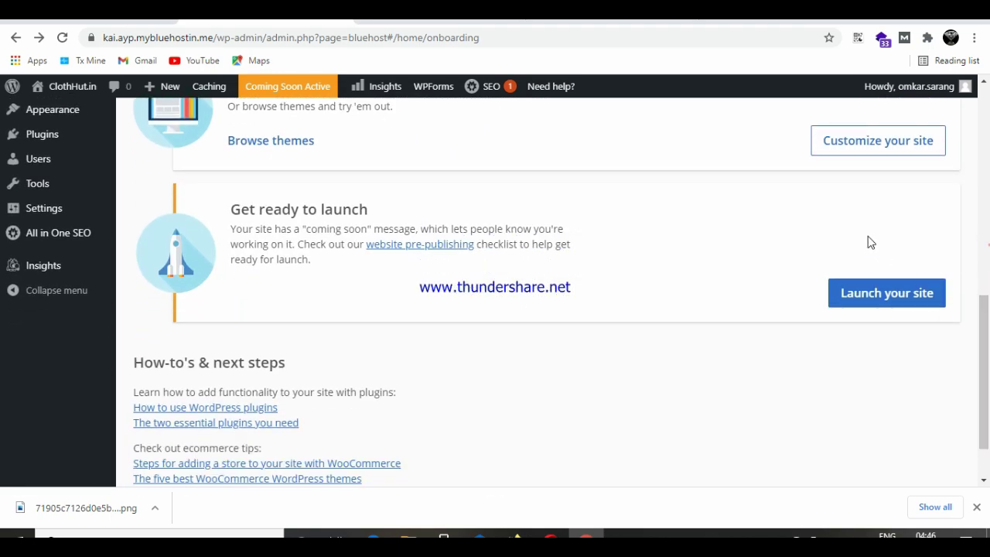
# Step: Launch the ClothHut.in site to remove its coming soon banner, and choose Store as the site type in the Jetpack assistant
pyautogui.click(870, 300)
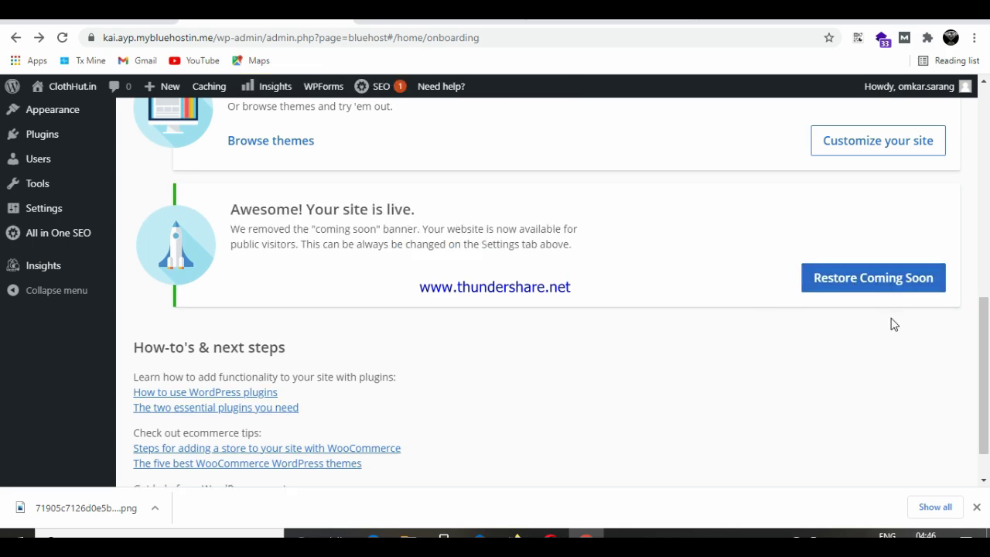
pyautogui.moveTo(232, 209); pyautogui.dragTo(434, 217)
pyautogui.click(440, 212)
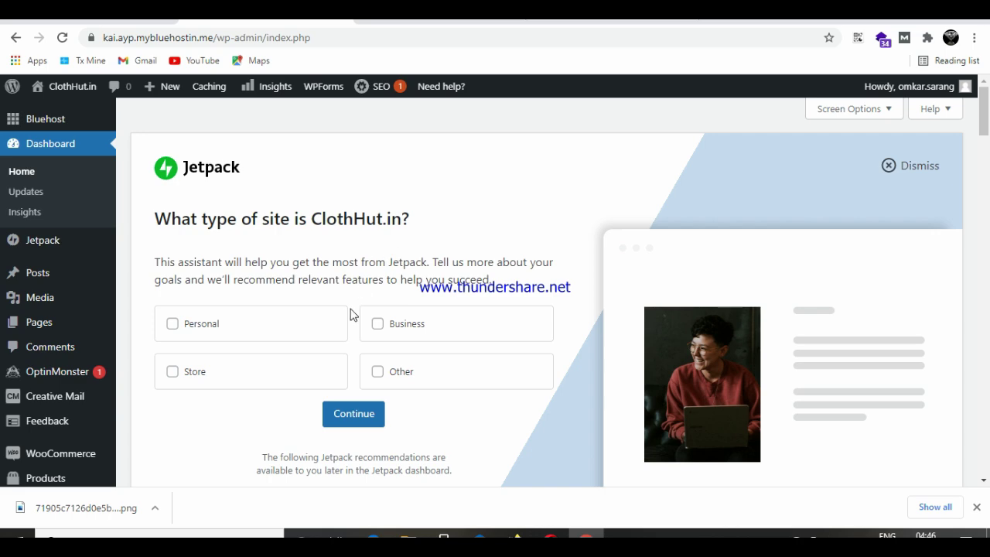
pyautogui.click(171, 374)
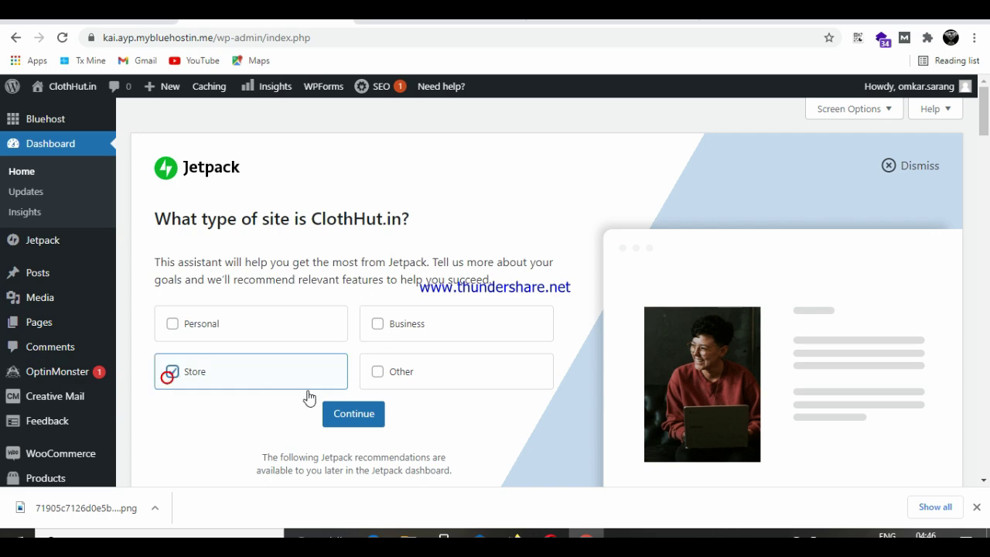
pyautogui.click(362, 423)
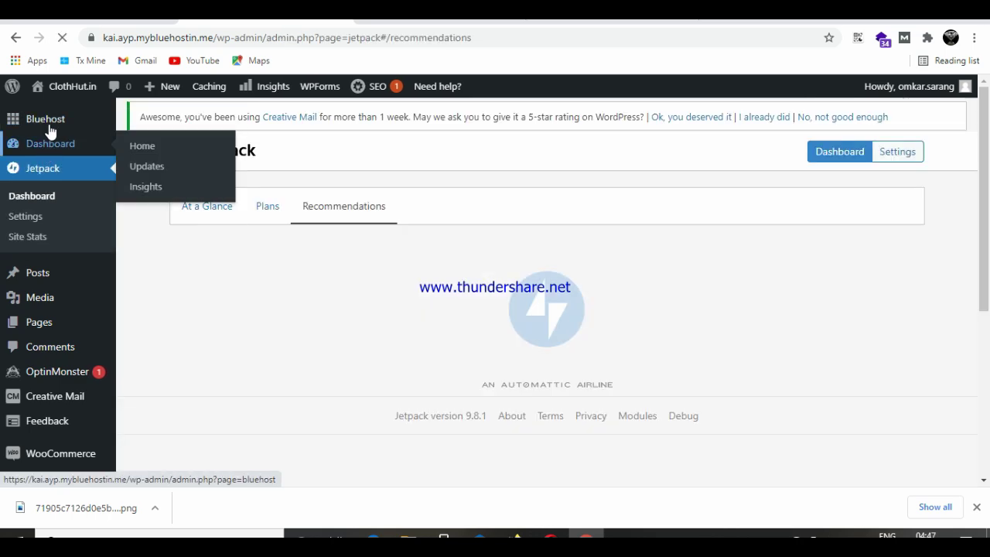
# Step: Visit the live site, open the BEST LEDIES KURTIS product page and check its regular and sale prices
pyautogui.moveTo(76, 86)
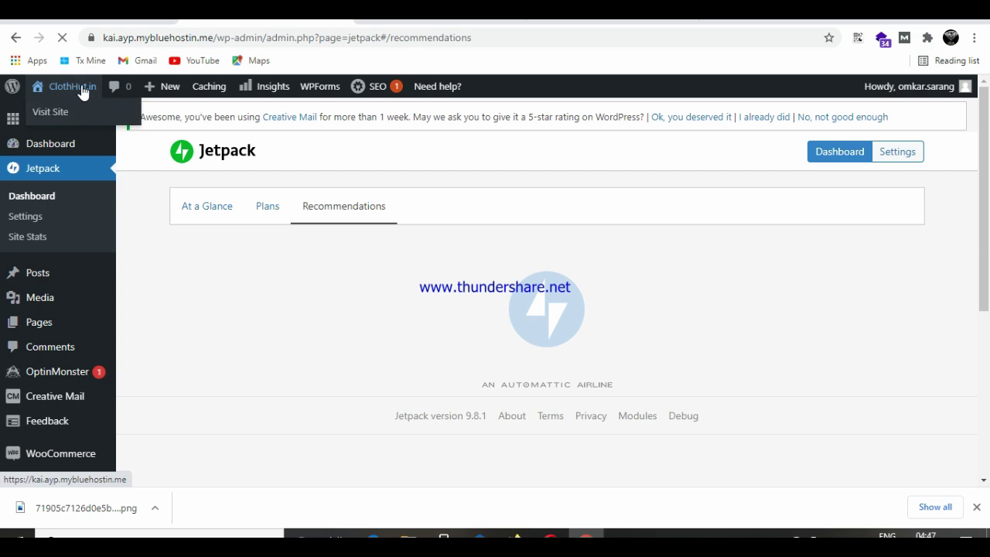
pyautogui.click(51, 112)
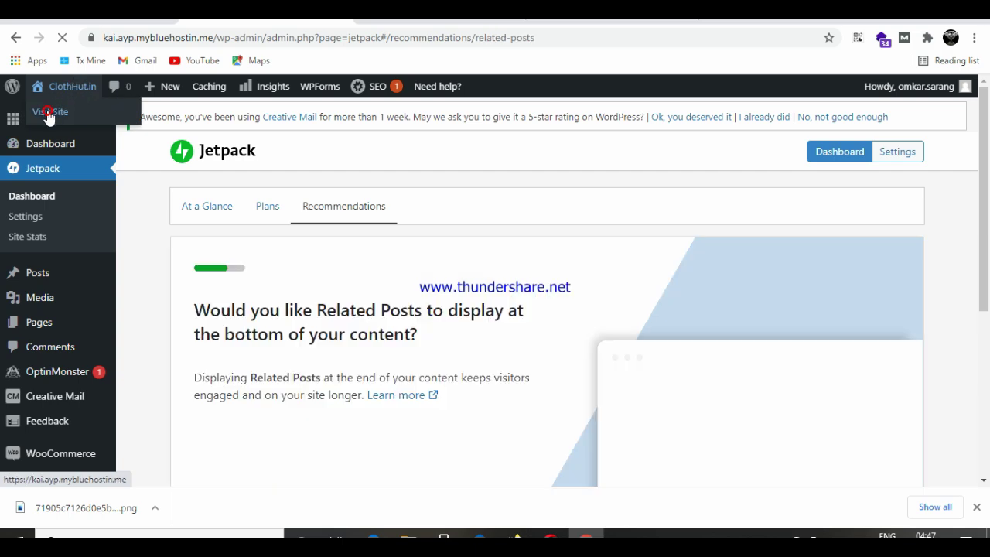
pyautogui.scroll(-2, 178, 286)
pyautogui.click(178, 286)
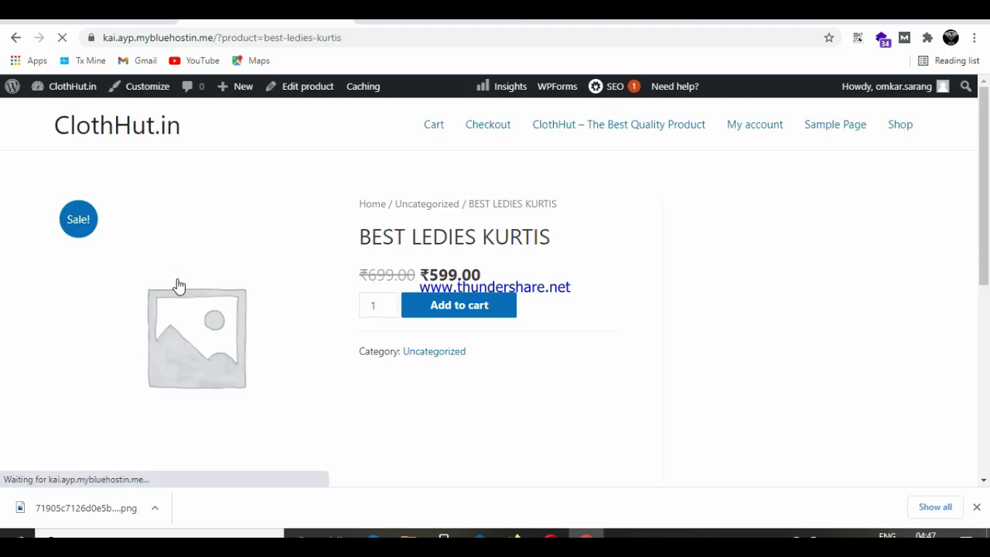
pyautogui.moveTo(986, 216); pyautogui.dragTo(974, 155)
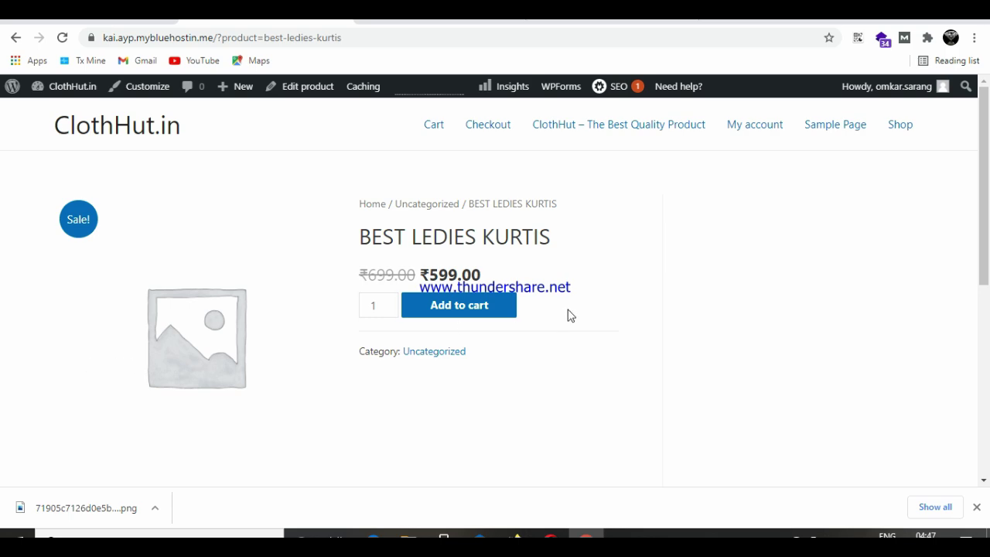
pyautogui.moveTo(360, 275); pyautogui.dragTo(488, 283)
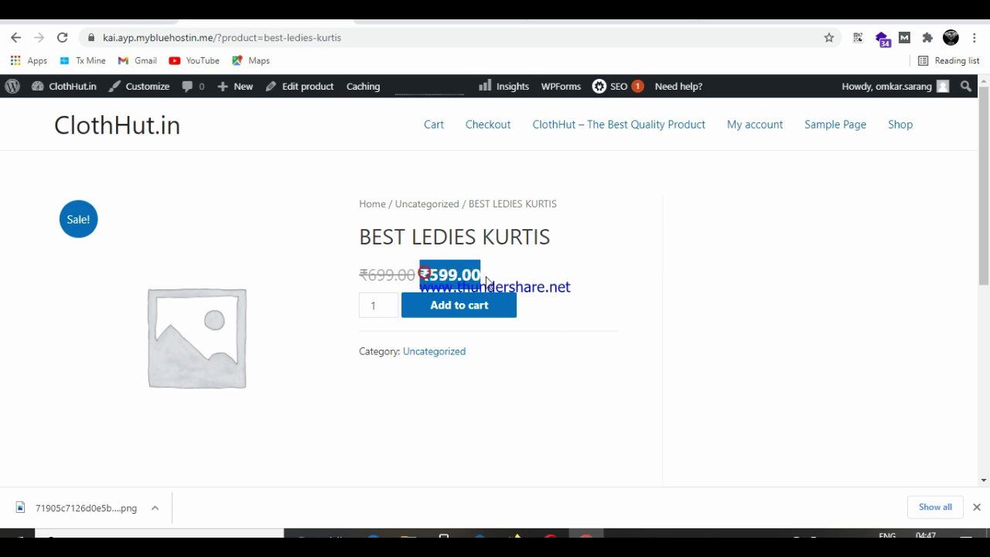
pyautogui.click(622, 358)
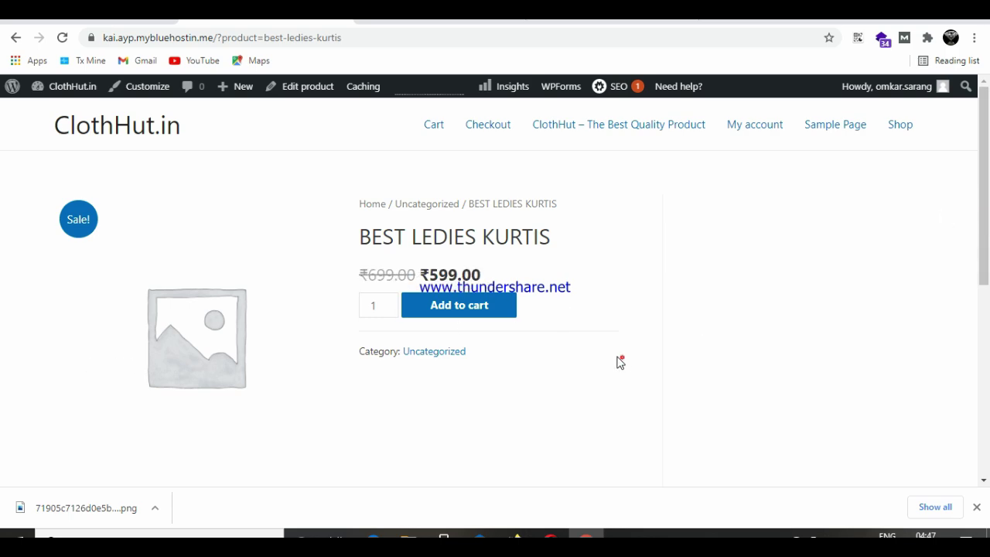
# Step: Add one BEST LEDIES KURTIS to the cart and review the cart contents and totals
pyautogui.click(493, 314)
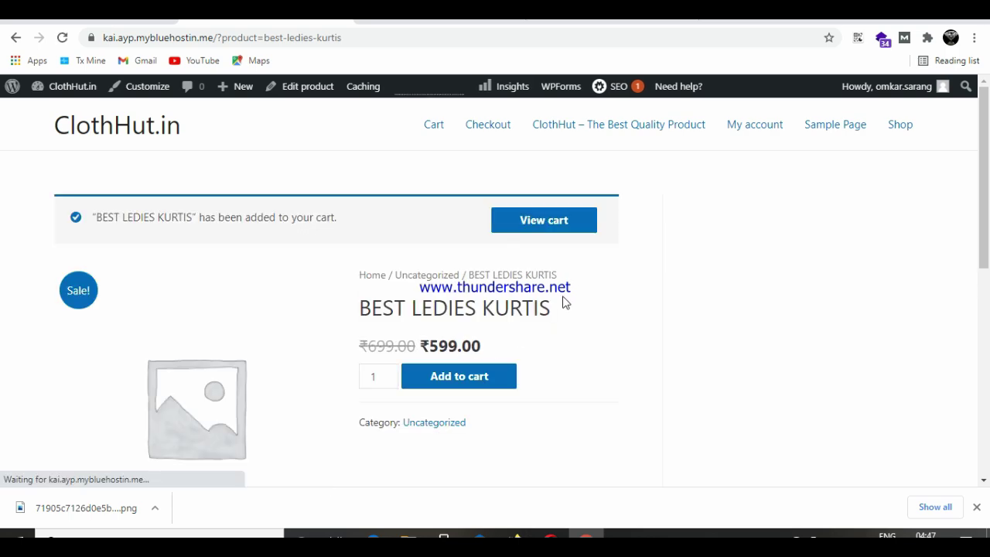
pyautogui.click(560, 222)
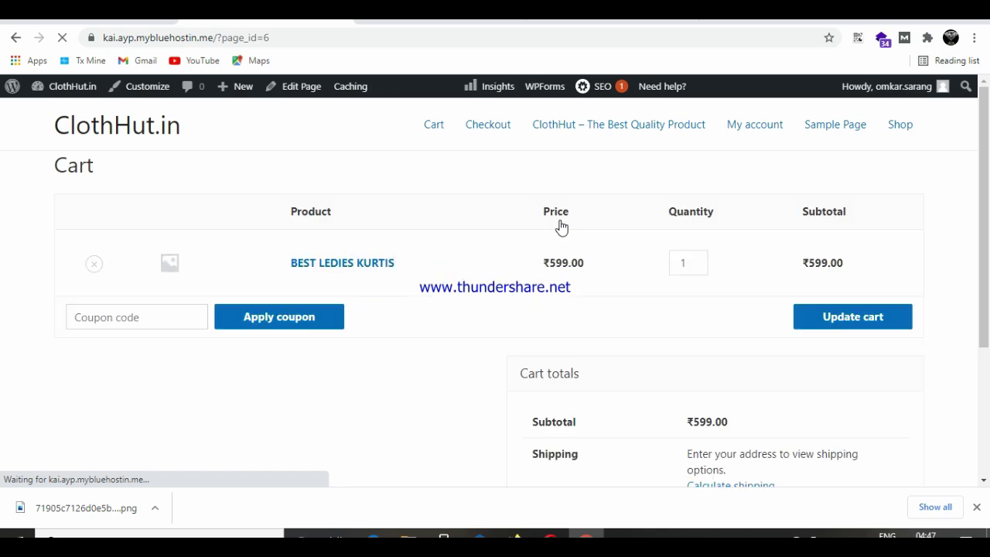
pyautogui.scroll(-1, 989, 222)
pyautogui.moveTo(988, 222); pyautogui.dragTo(988, 132)
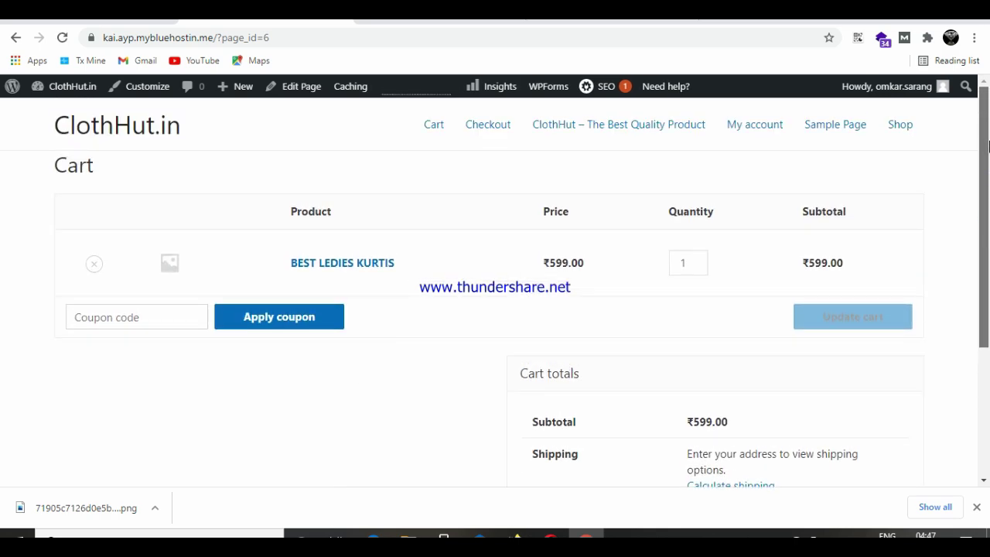
pyautogui.scroll(-3, 608, 350)
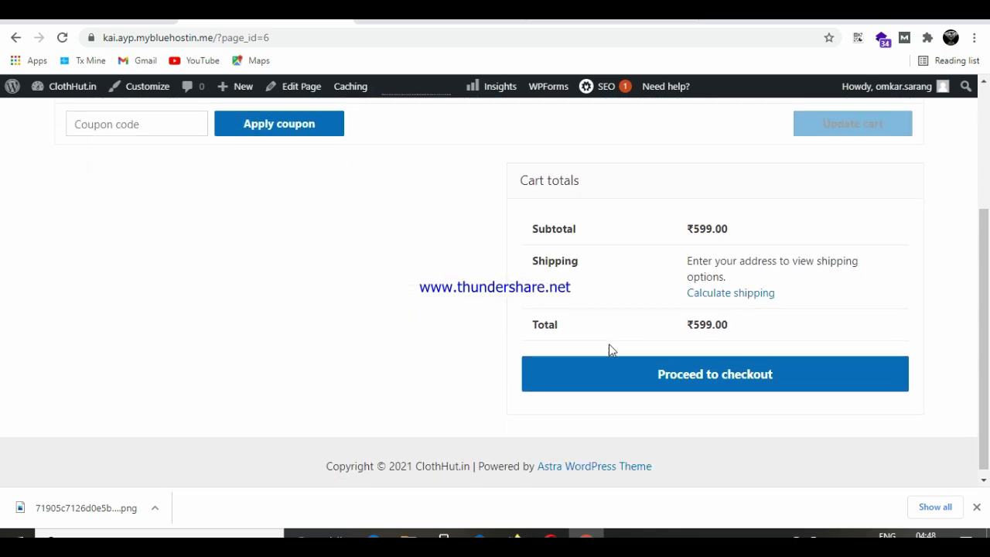
# Step: Proceed to checkout and examine the billing details form, order summary and payment methods
pyautogui.click(706, 384)
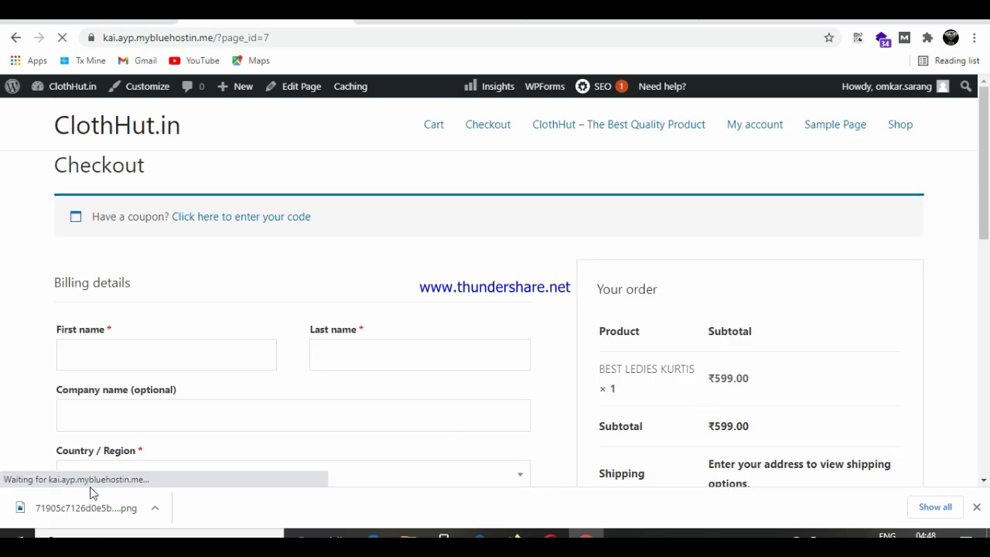
pyautogui.scroll(-3, 590, 285)
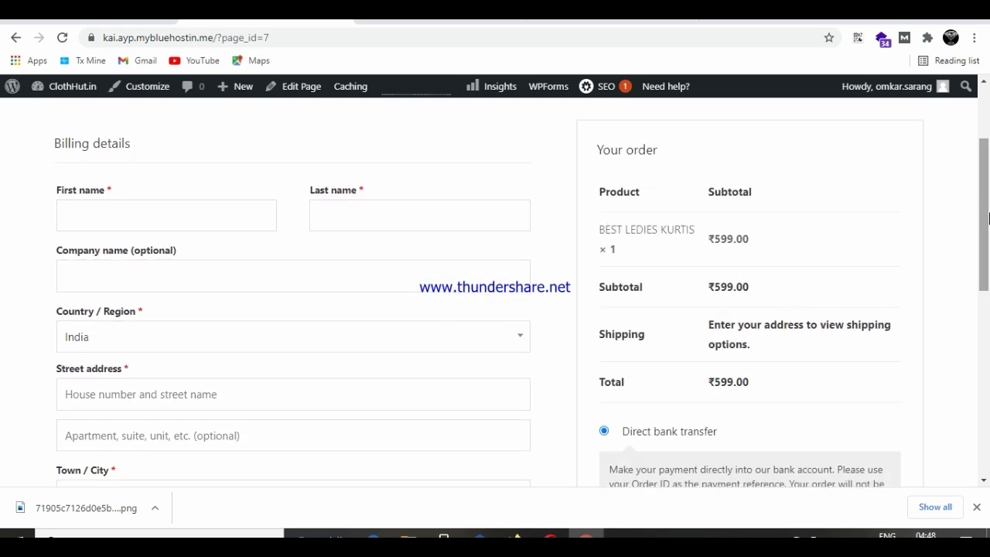
pyautogui.scroll(3, 984, 225)
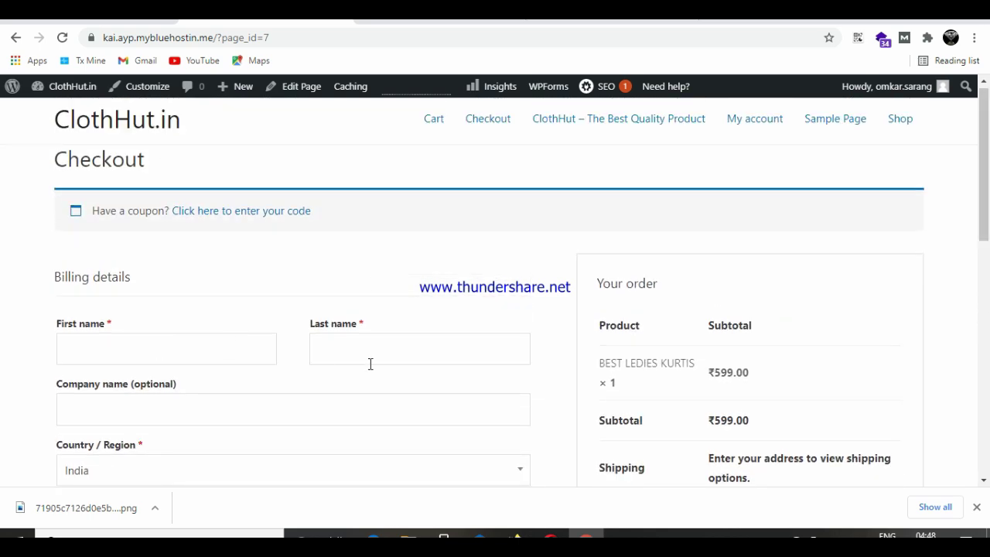
pyautogui.scroll(-10, 988, 280)
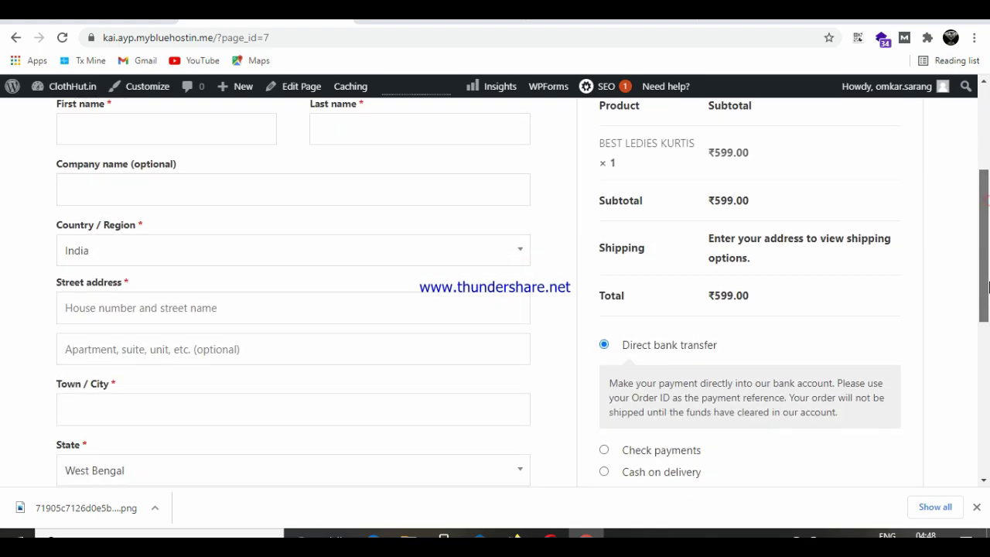
pyautogui.scroll(-1, 988, 266)
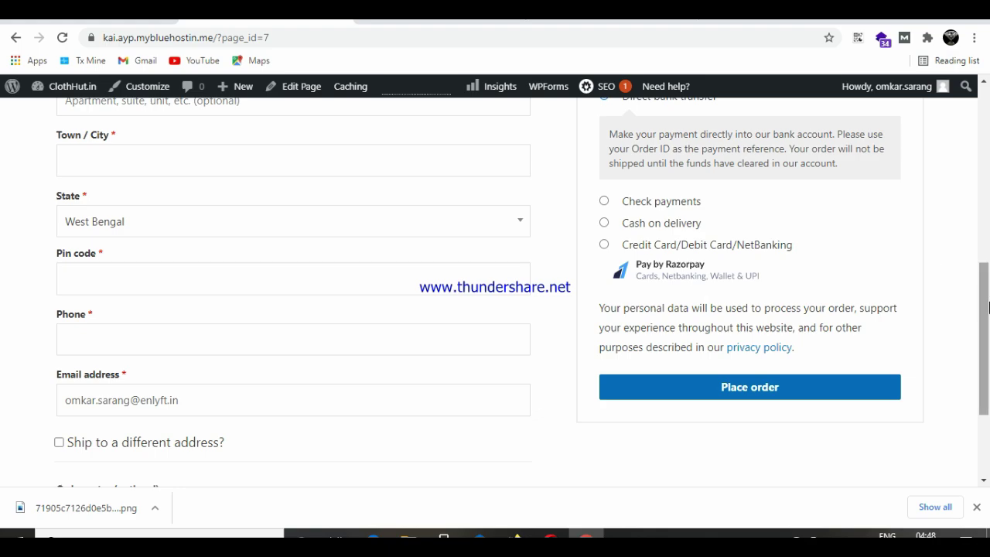
pyautogui.scroll(-3, 988, 383)
pyautogui.scroll(4, 988, 379)
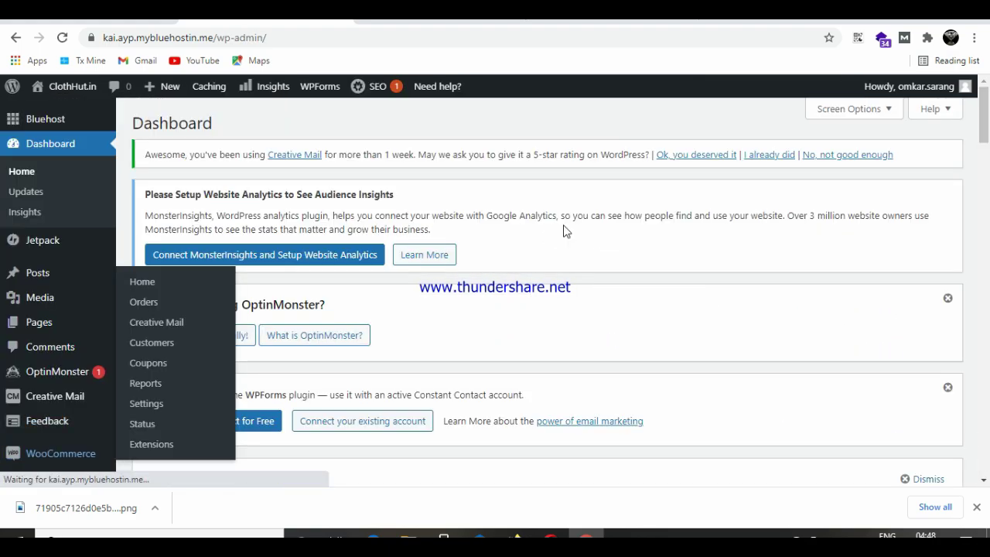
# Step: Open the WooCommerce orders list from the WordPress dashboard and examine where new orders are received
pyautogui.scroll(-3, 988, 116)
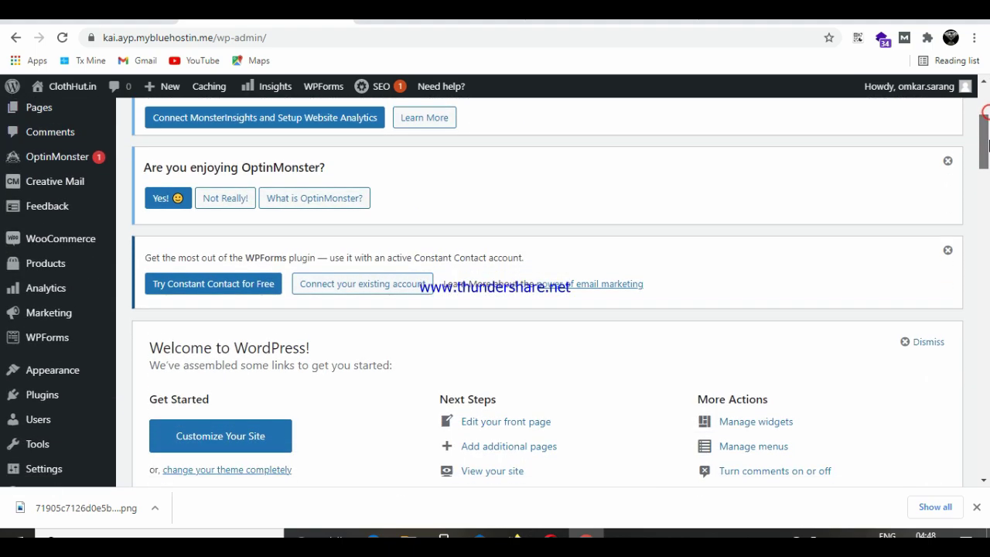
pyautogui.moveTo(41, 243)
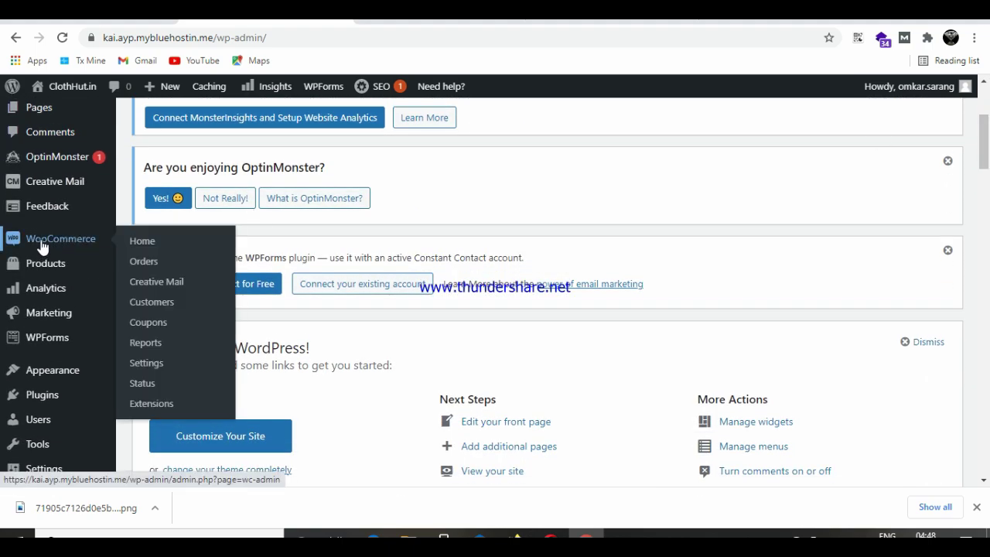
pyautogui.click(144, 261)
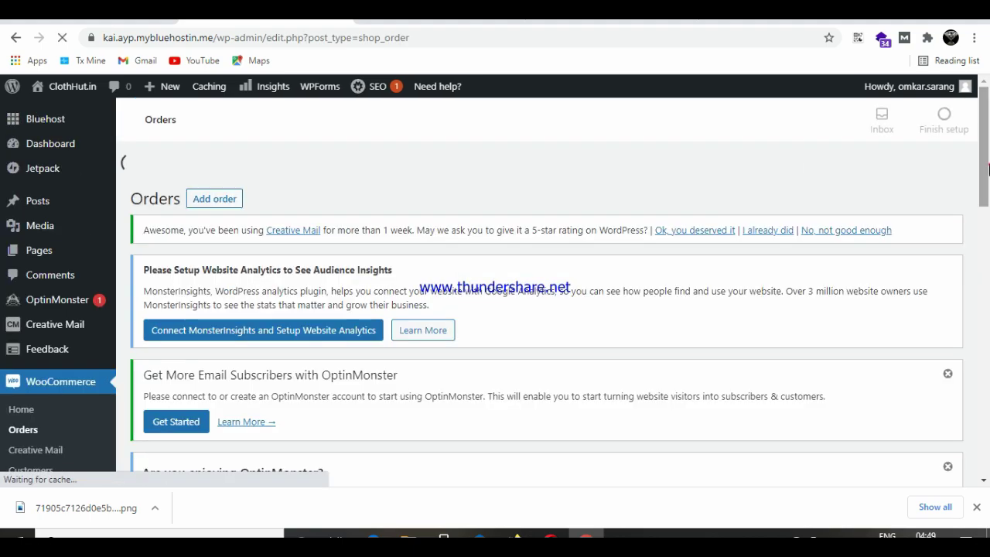
pyautogui.scroll(-3, 989, 229)
pyautogui.scroll(-5, 989, 230)
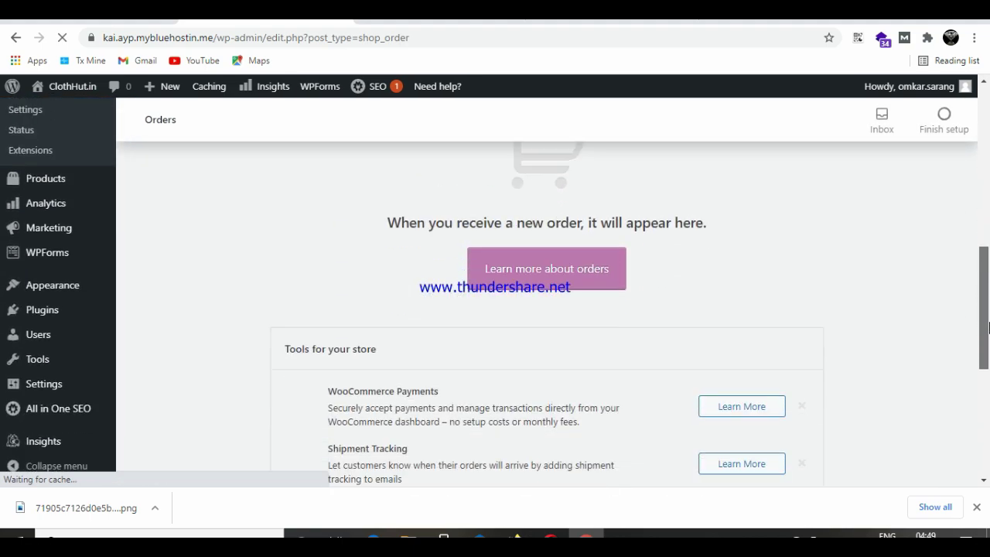
pyautogui.scroll(1, 747, 180)
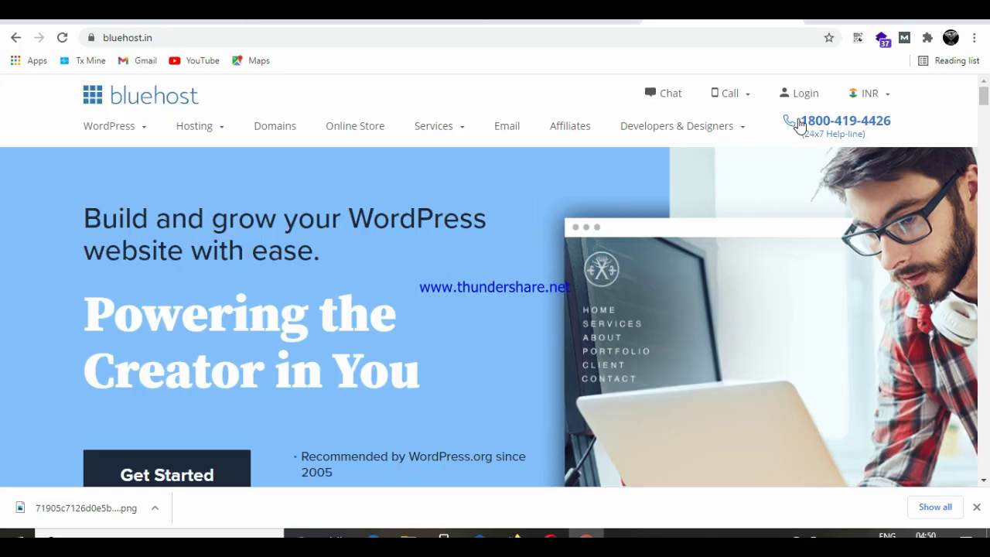
# Step: Go through the Bluehost login to the ClothHut.in hosting home and log into WordPress from there
pyautogui.click(807, 93)
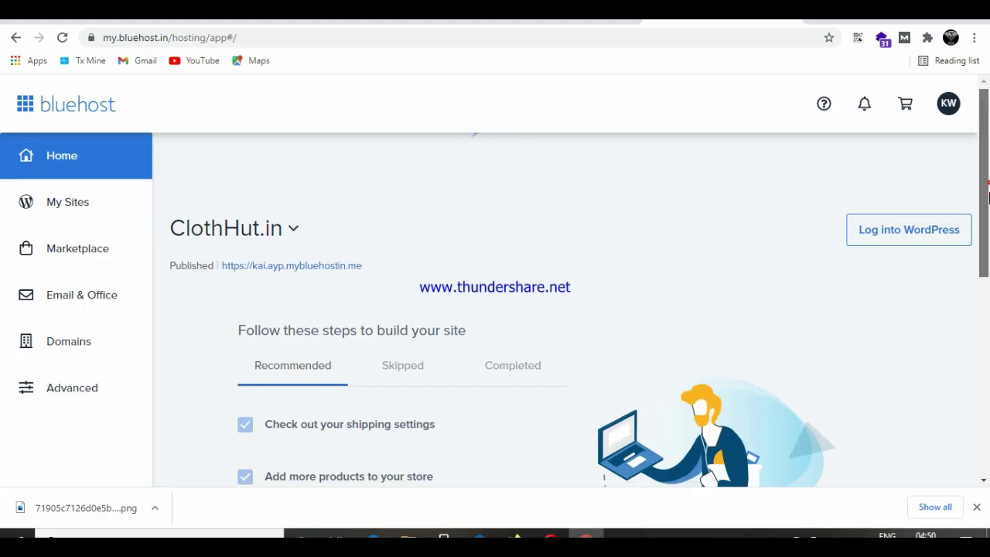
pyautogui.scroll(-5, 988, 197)
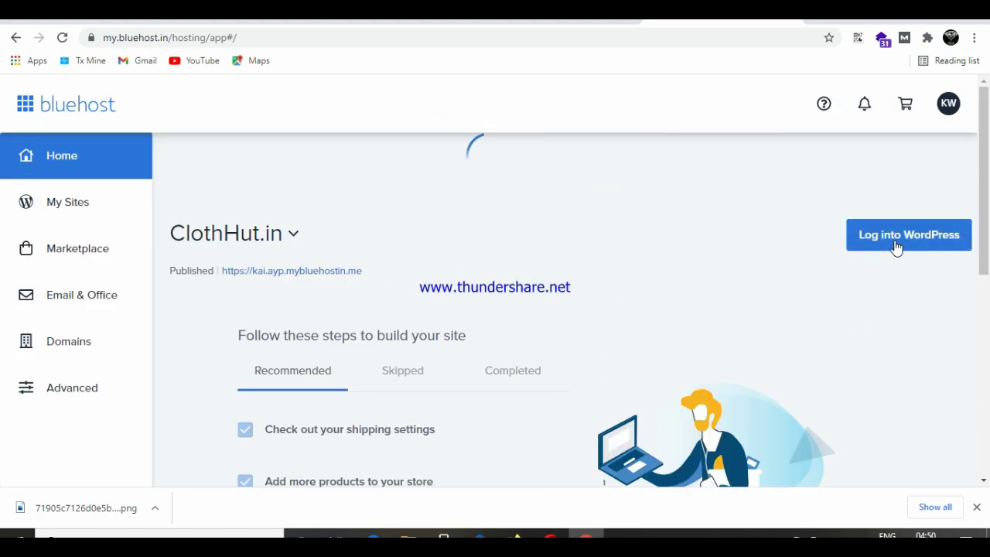
pyautogui.click(895, 246)
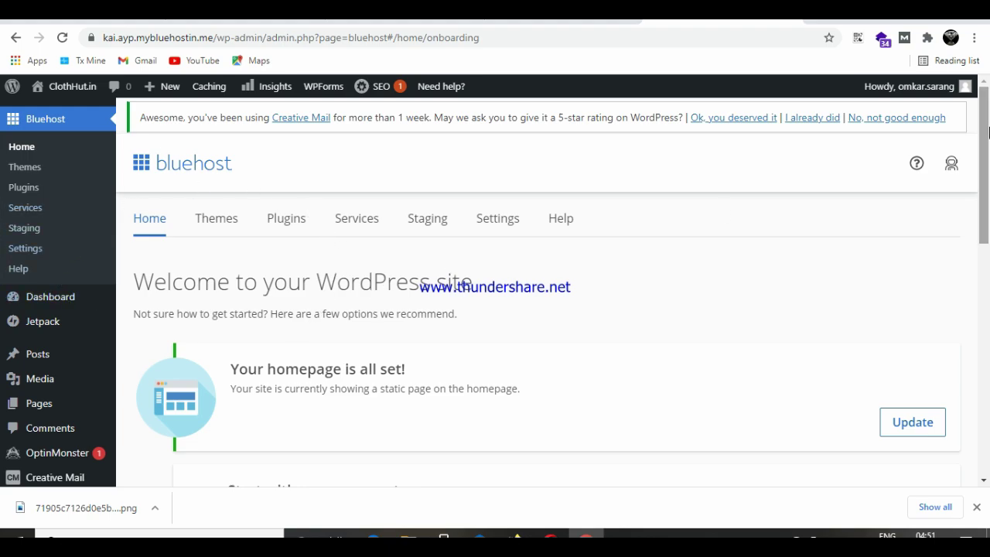
pyautogui.moveTo(986, 139); pyautogui.dragTo(988, 111)
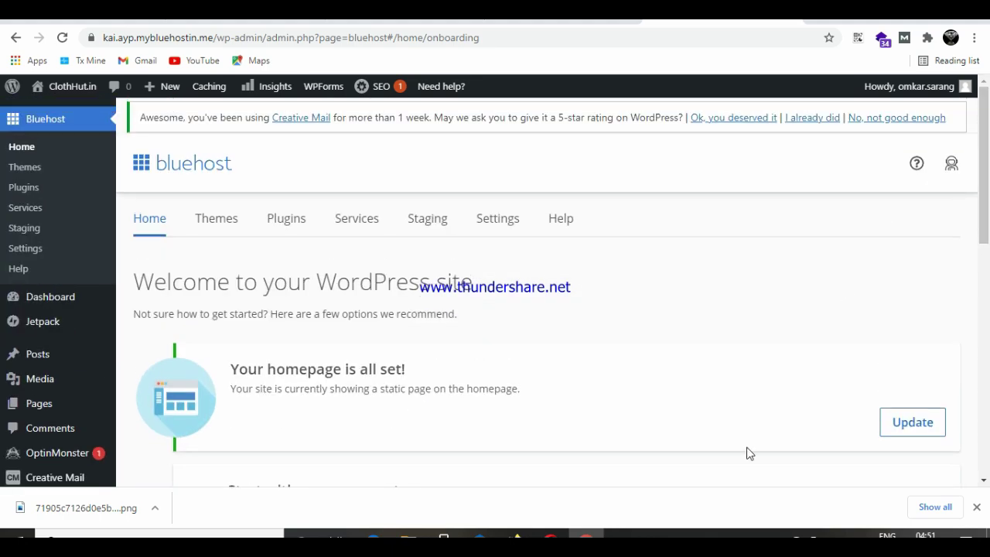
pyautogui.moveTo(987, 140)
pyautogui.mouseDown()
pyautogui.moveTo(987, 272)
pyautogui.moveTo(987, 128)
pyautogui.mouseUp()
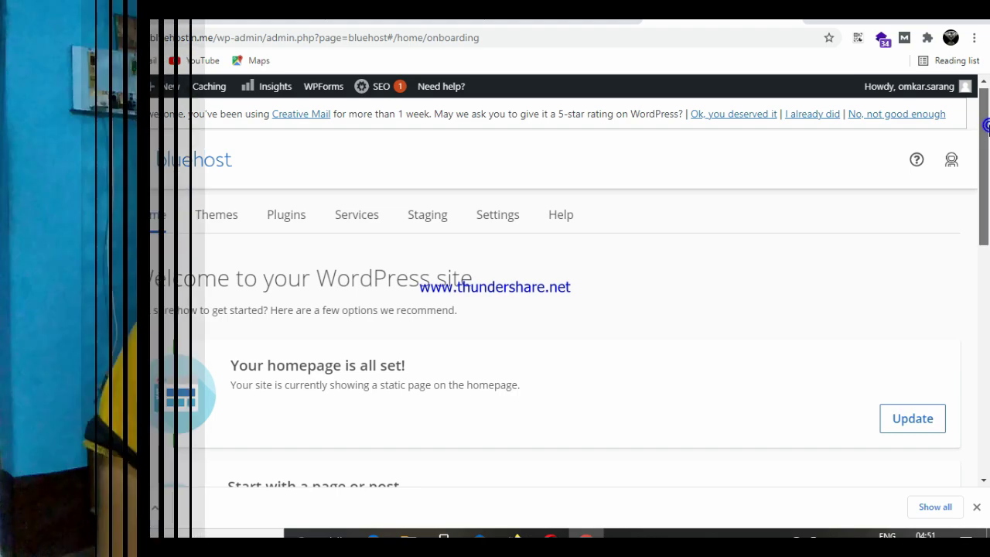